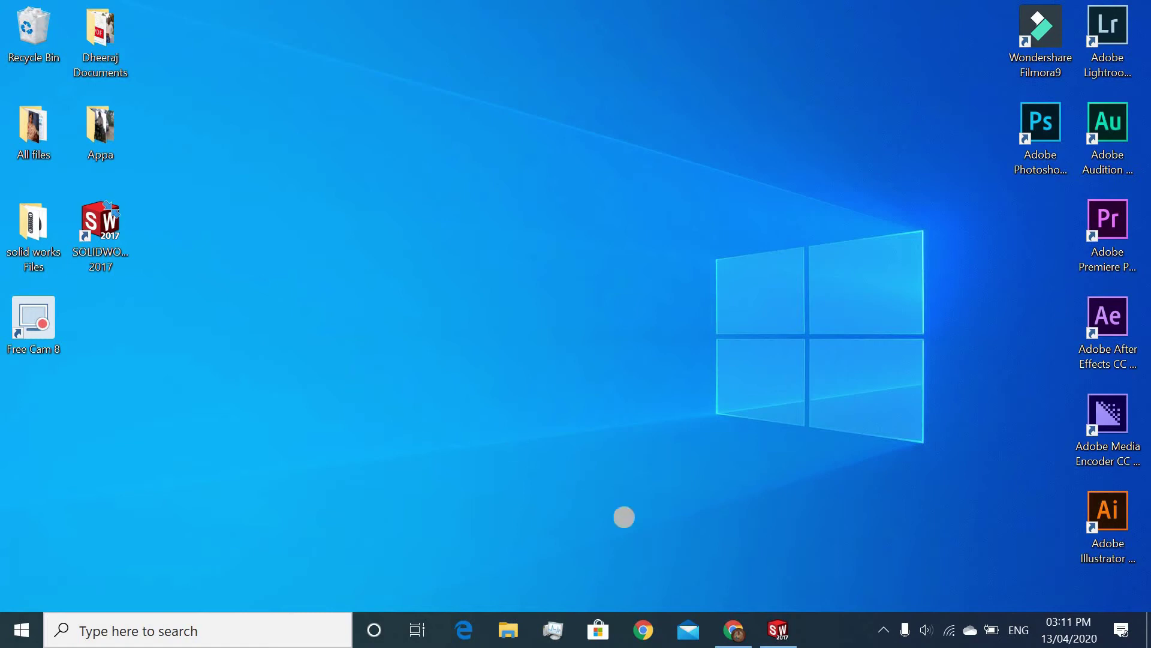
- Launch SOLIDWORKS 2017, create the new part Part7, and select Front Plane
{"action": "left_click", "coordinate": [773, 629]}
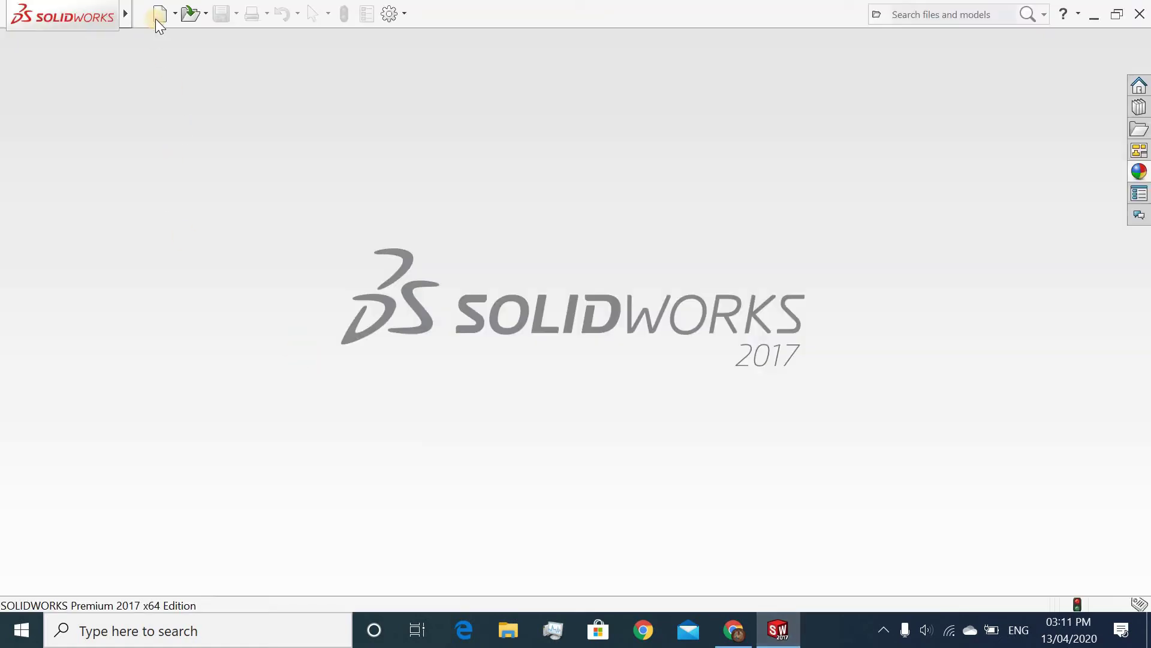
{"action": "key", "text": "ctrl+n"}
{"action": "left_click", "coordinate": [695, 486]}
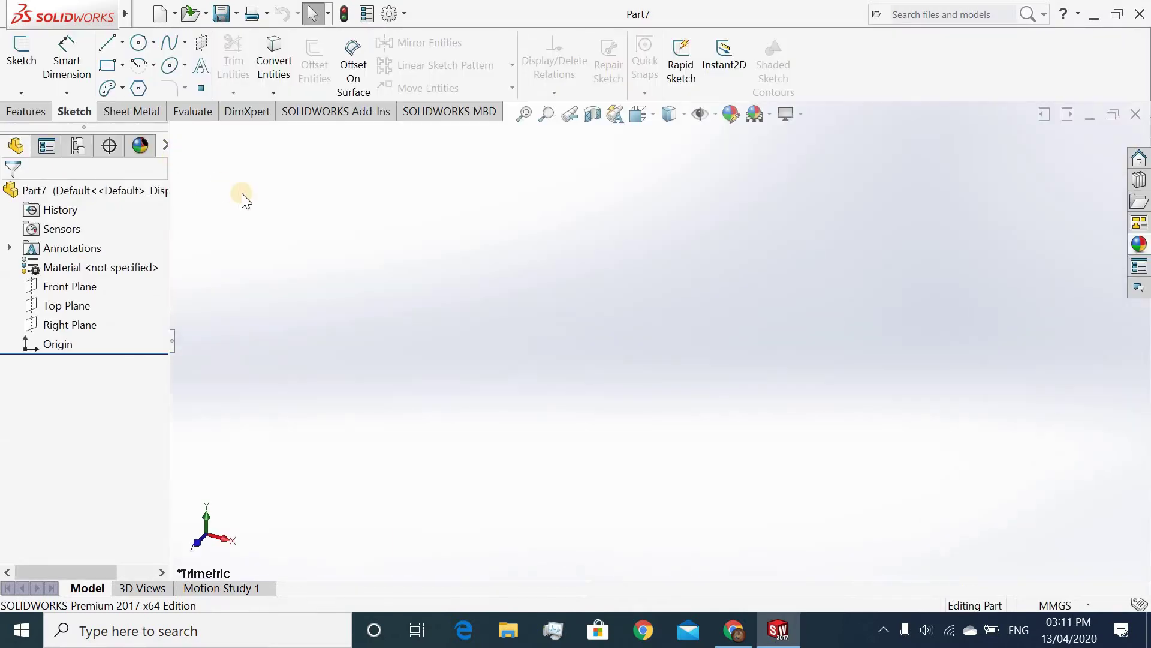
{"action": "left_click", "coordinate": [84, 286]}
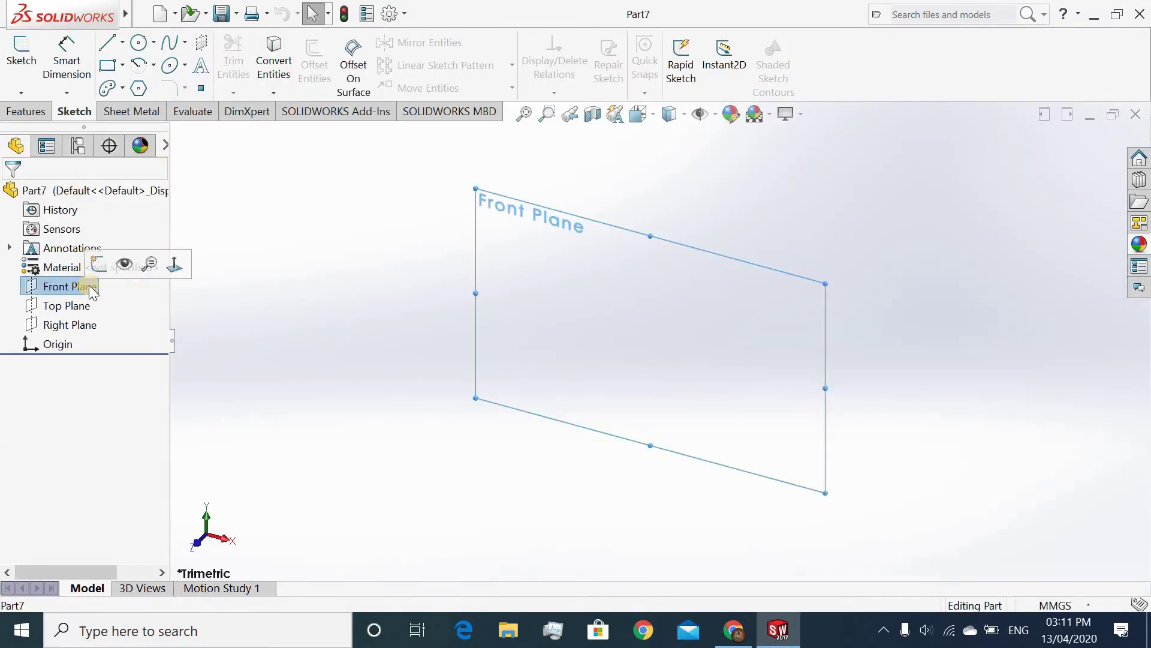
- Draw a six-sided polygon centred on the origin on the Front Plane
{"action": "left_click", "coordinate": [169, 264]}
{"action": "left_click", "coordinate": [140, 89]}
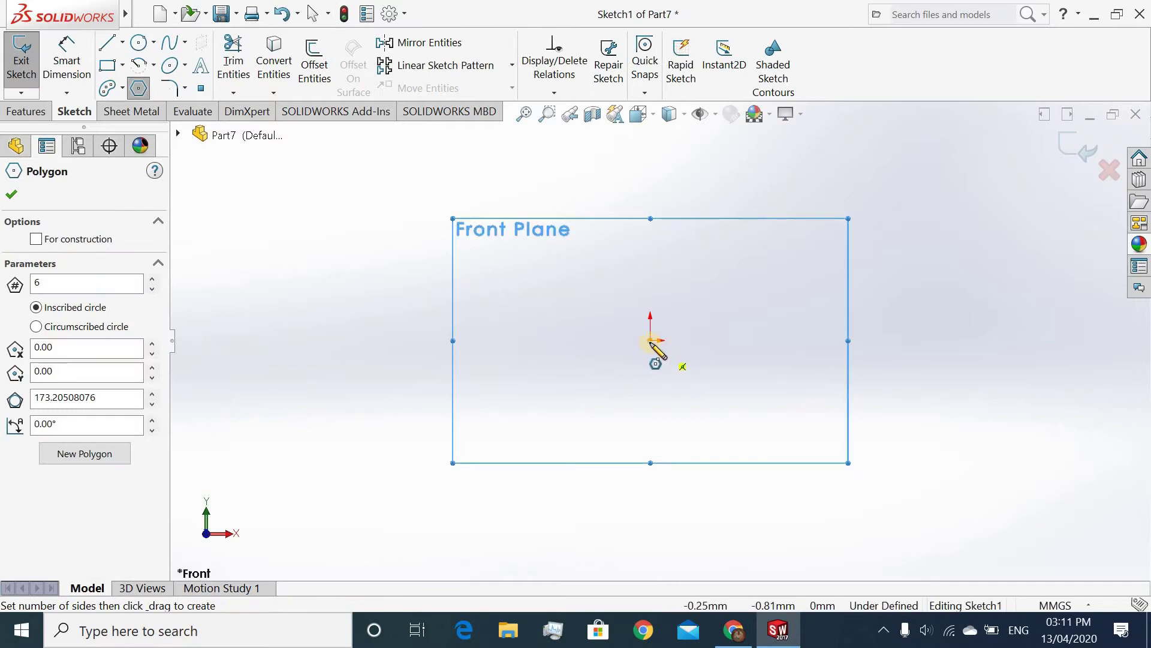
{"action": "left_click", "coordinate": [650, 340]}
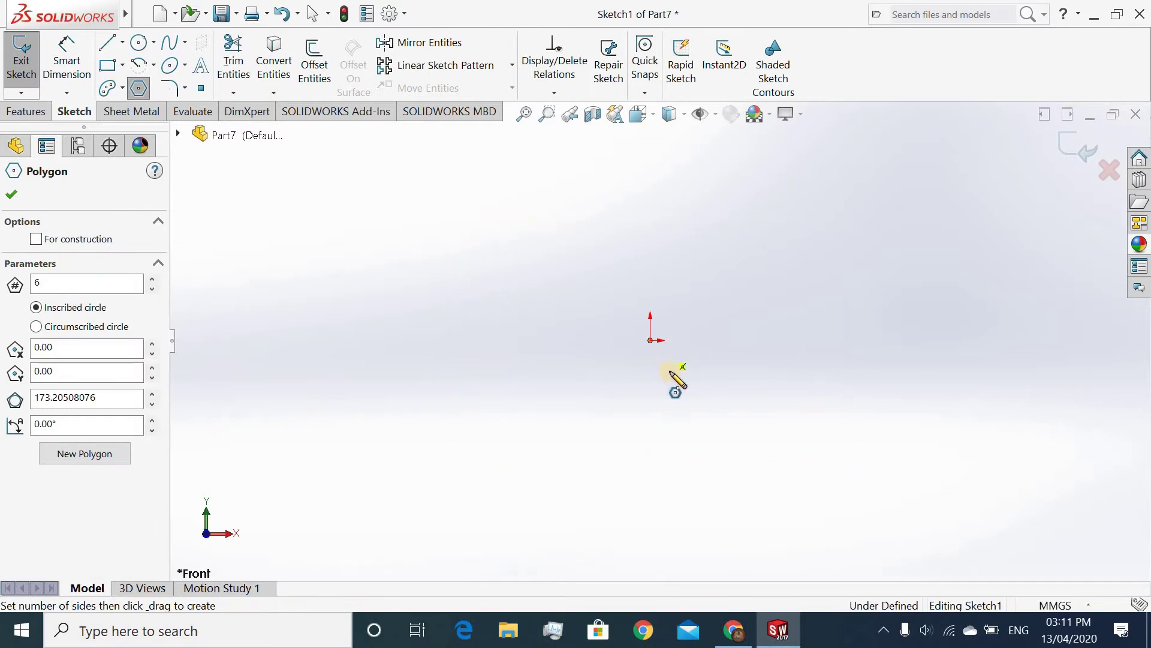
{"action": "left_click", "coordinate": [716, 470]}
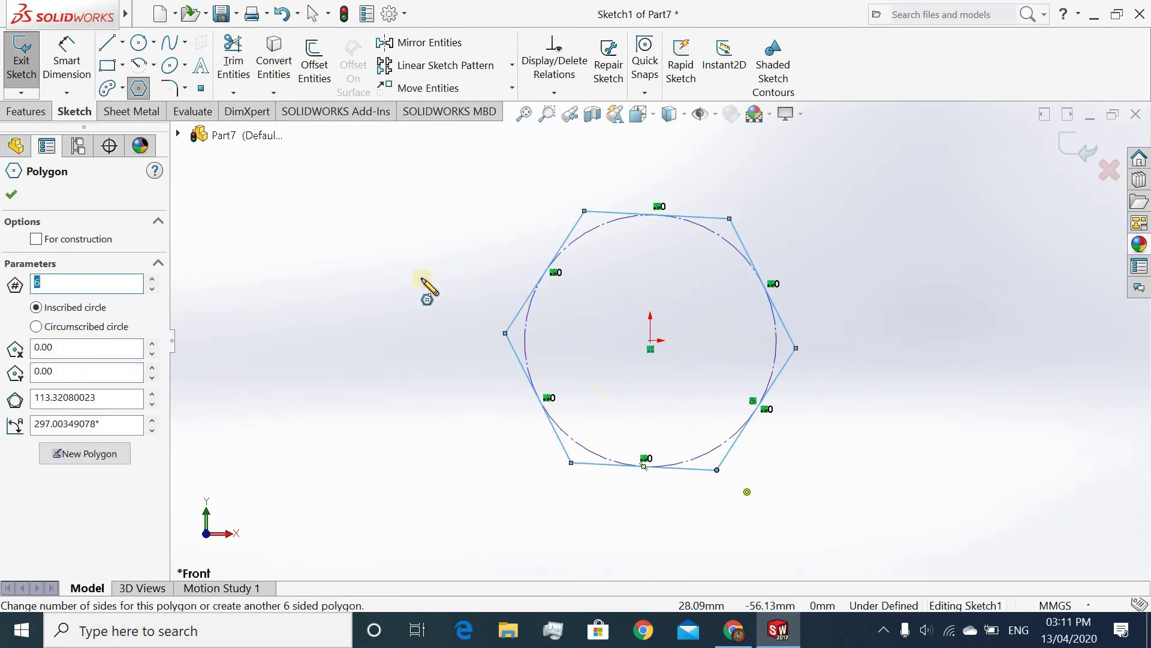
{"action": "right_click", "coordinate": [435, 231]}
{"action": "key", "text": "Escape"}
{"action": "left_click", "coordinate": [517, 317]}
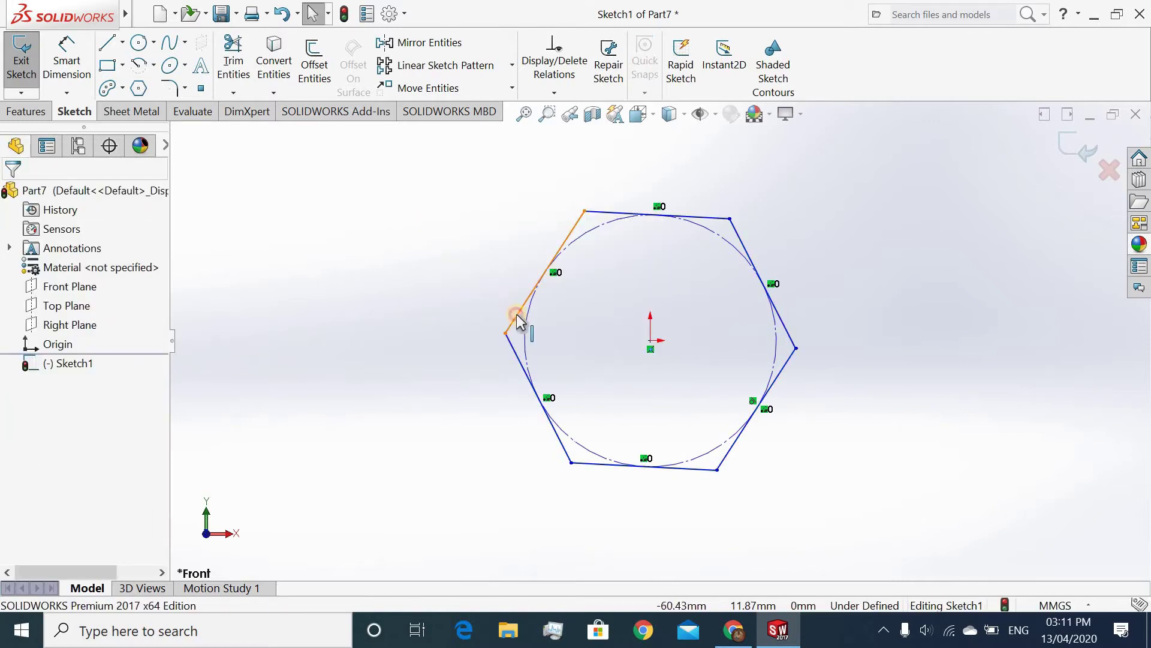
- Make the hexagon's left side vertical and dimension it 16 mm
{"action": "right_click", "coordinate": [516, 315]}
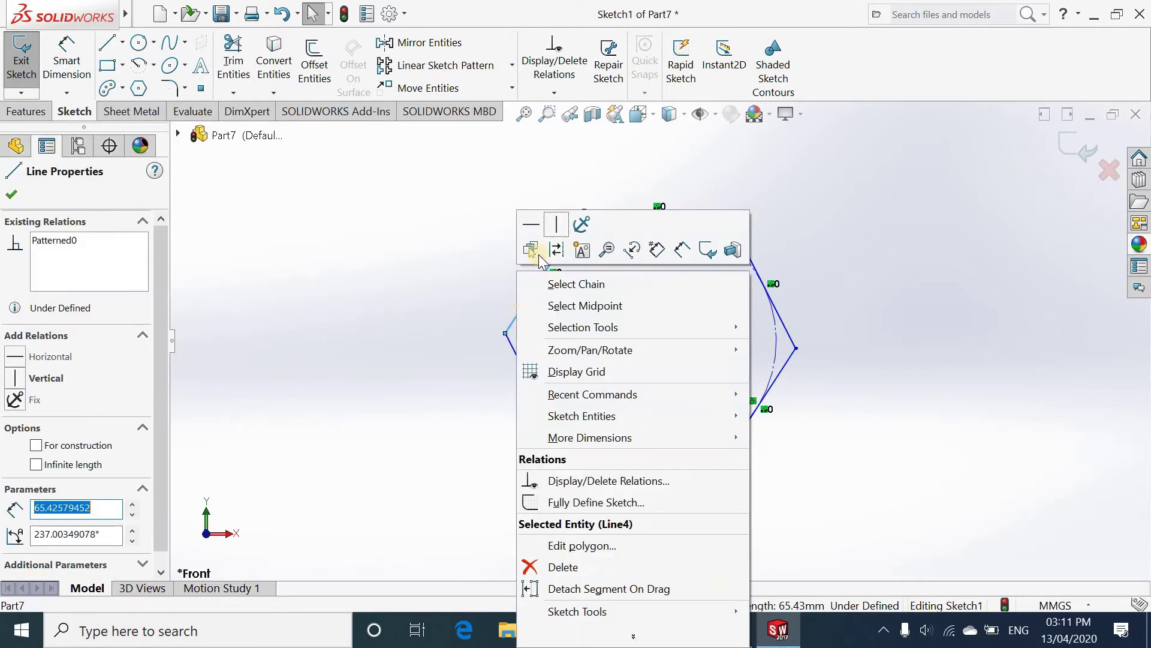
{"action": "left_click", "coordinate": [558, 225]}
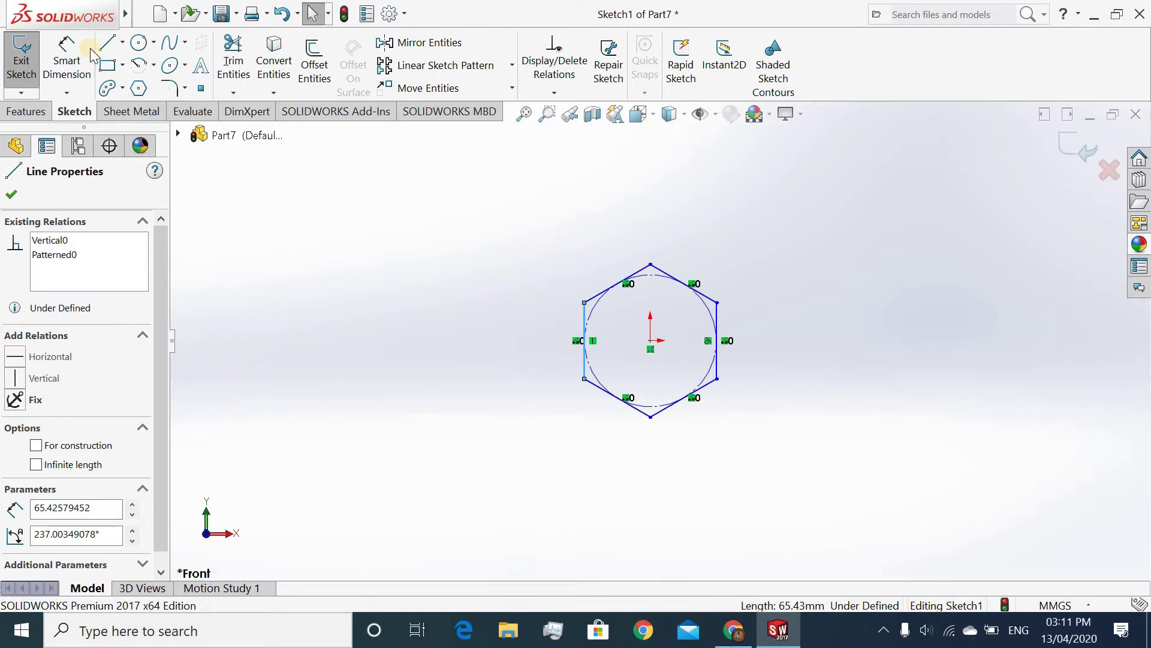
{"action": "left_click", "coordinate": [73, 60]}
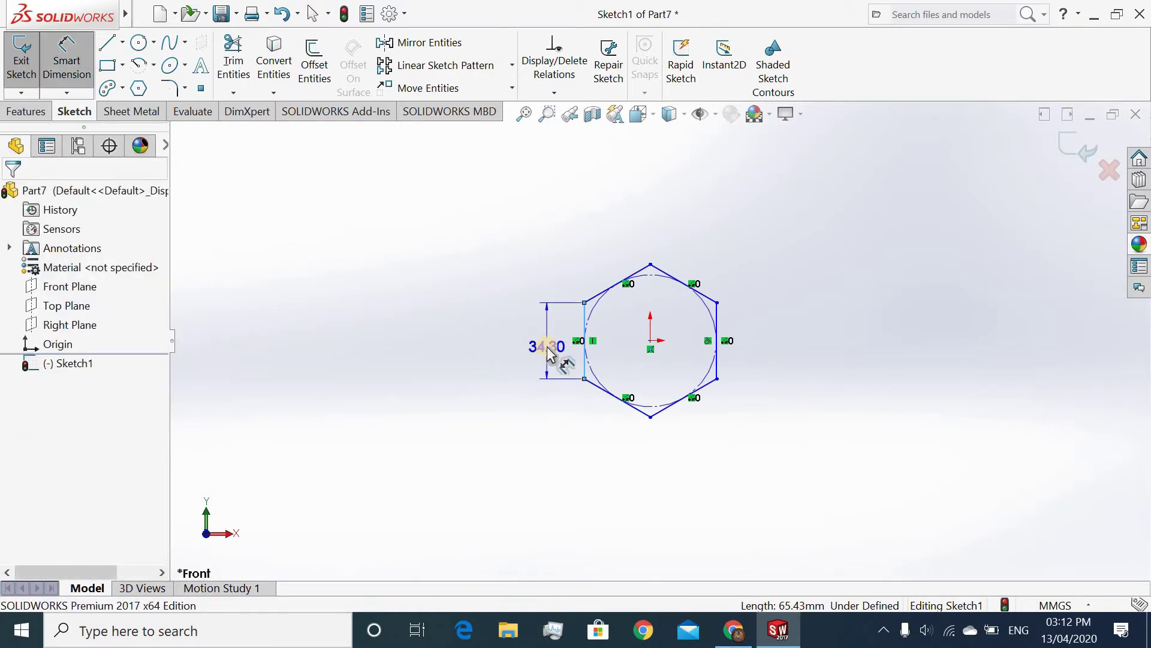
{"action": "left_click", "coordinate": [547, 351]}
{"action": "type", "text": "16"}
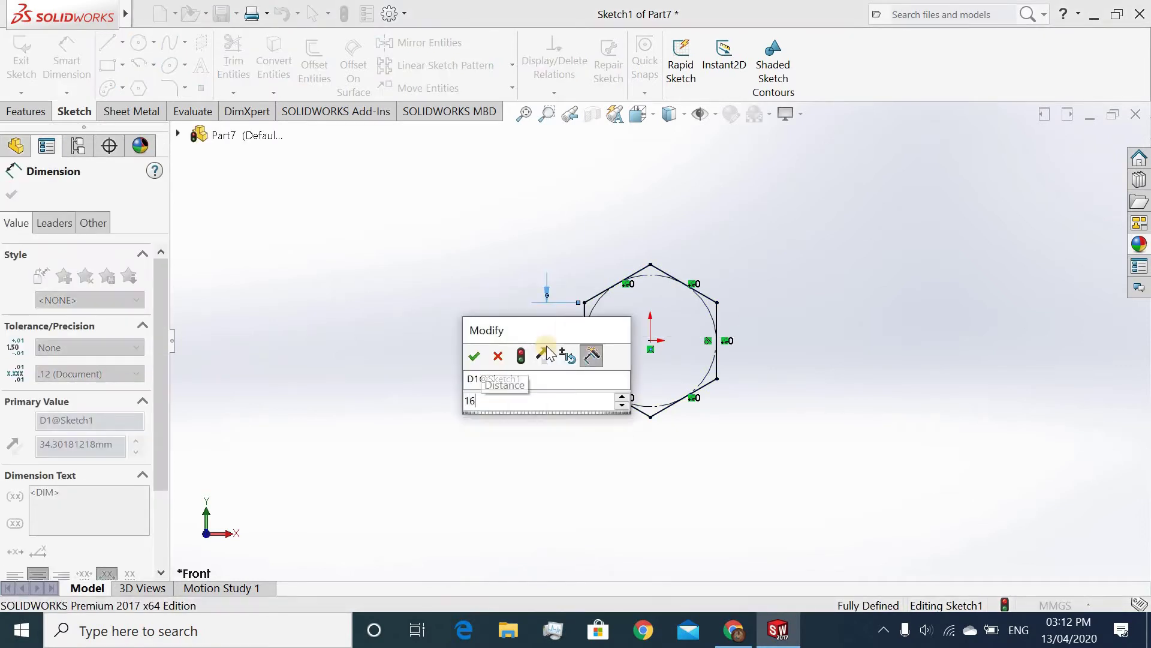
{"action": "key", "text": "Return"}
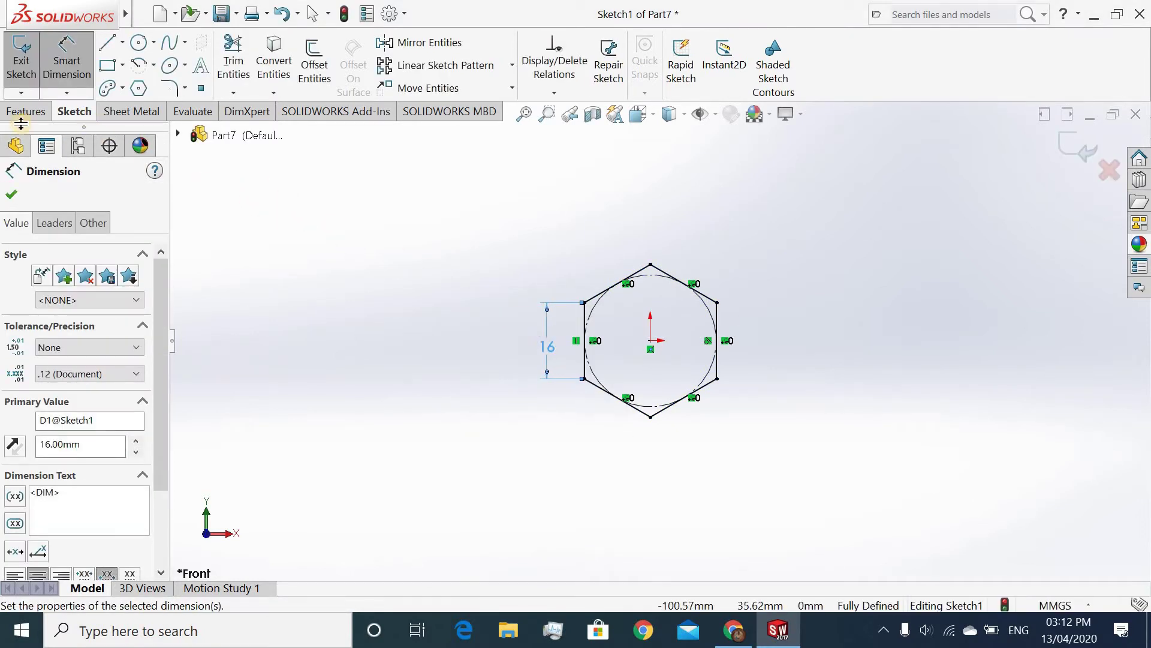
{"action": "left_click", "coordinate": [11, 198]}
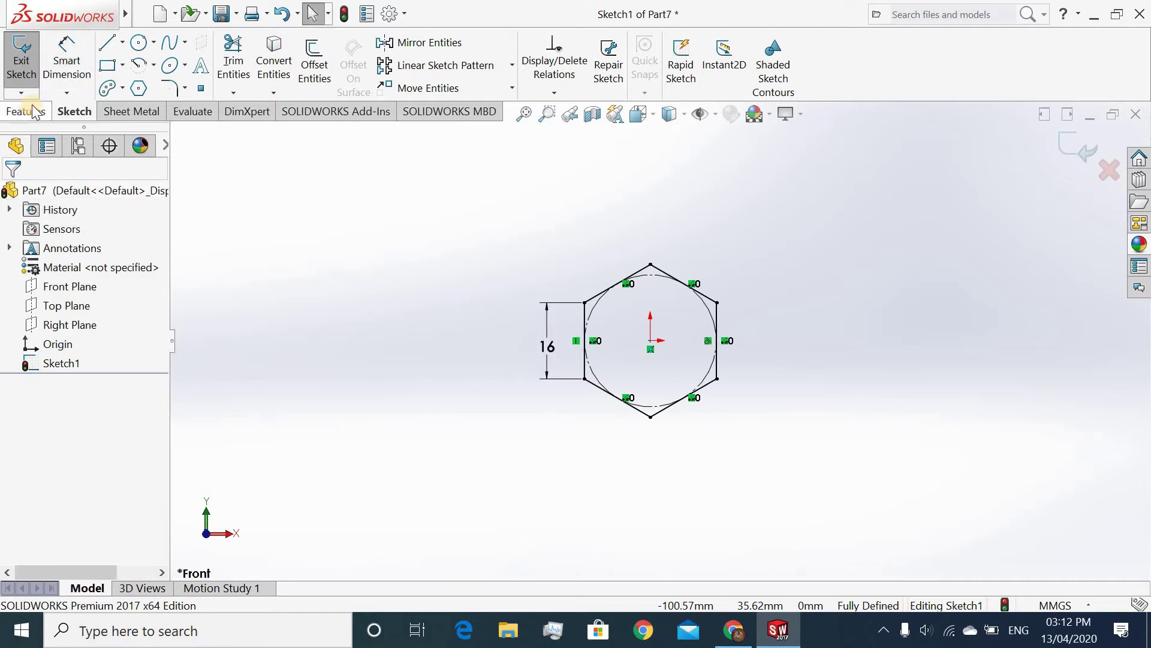
- Extrude the hexagon 10 mm with a Mid Plane end condition into Boss-Extrude1
{"action": "left_click", "coordinate": [27, 114]}
{"action": "left_click", "coordinate": [31, 76]}
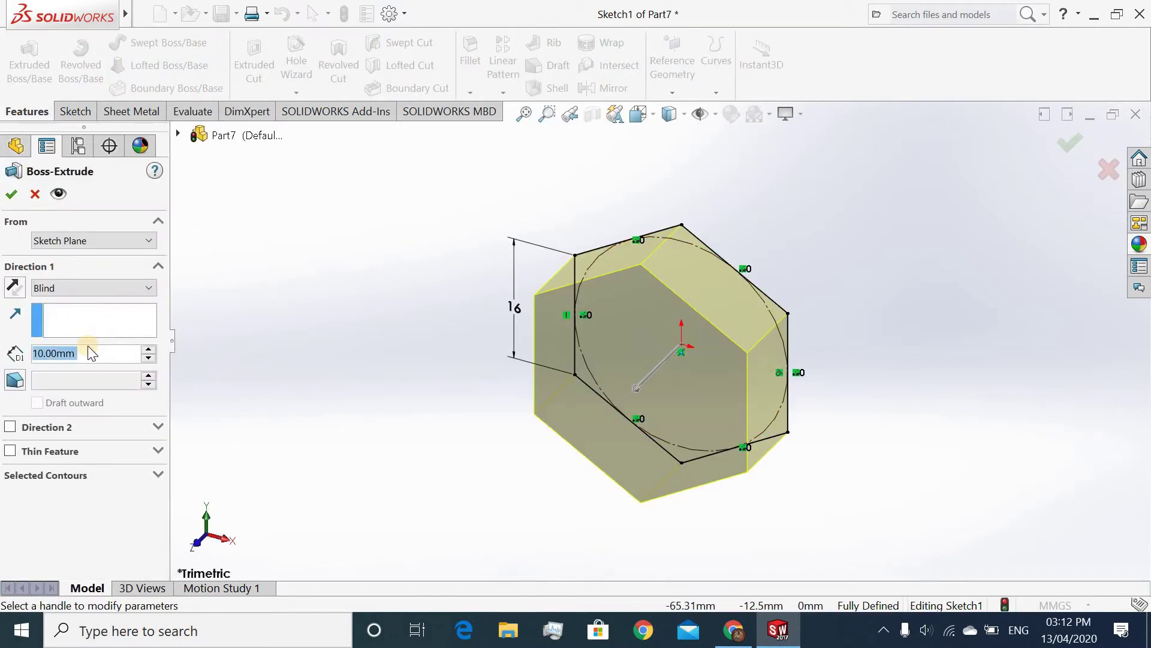
{"action": "left_click", "coordinate": [59, 288]}
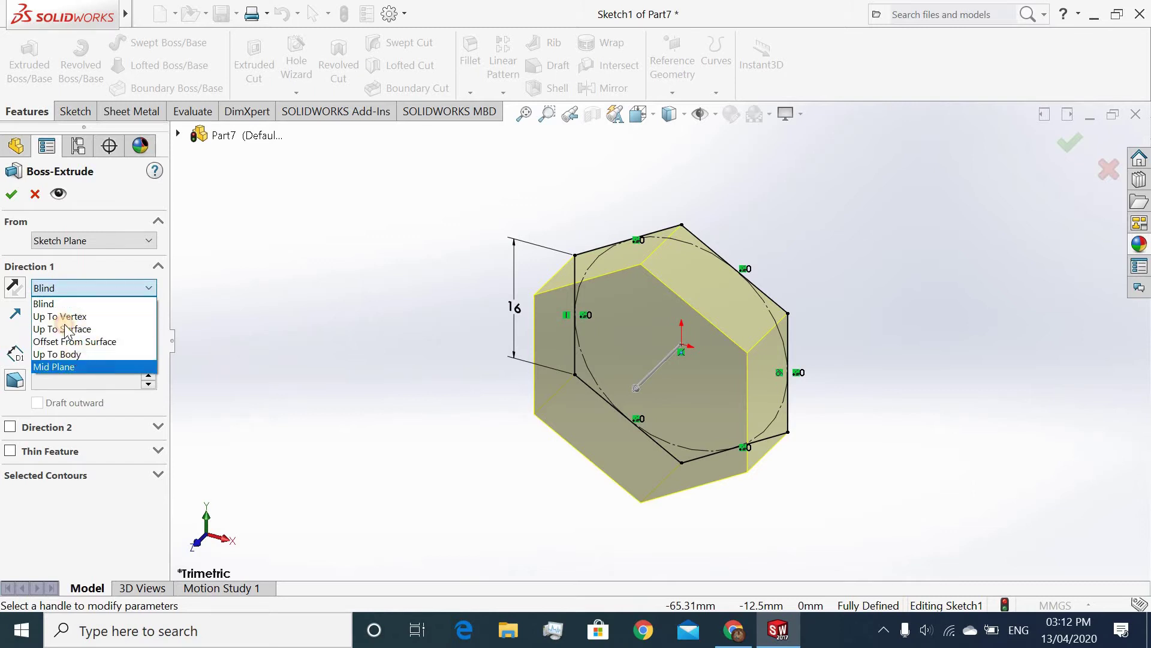
{"action": "left_click", "coordinate": [82, 365]}
{"action": "left_click", "coordinate": [12, 201]}
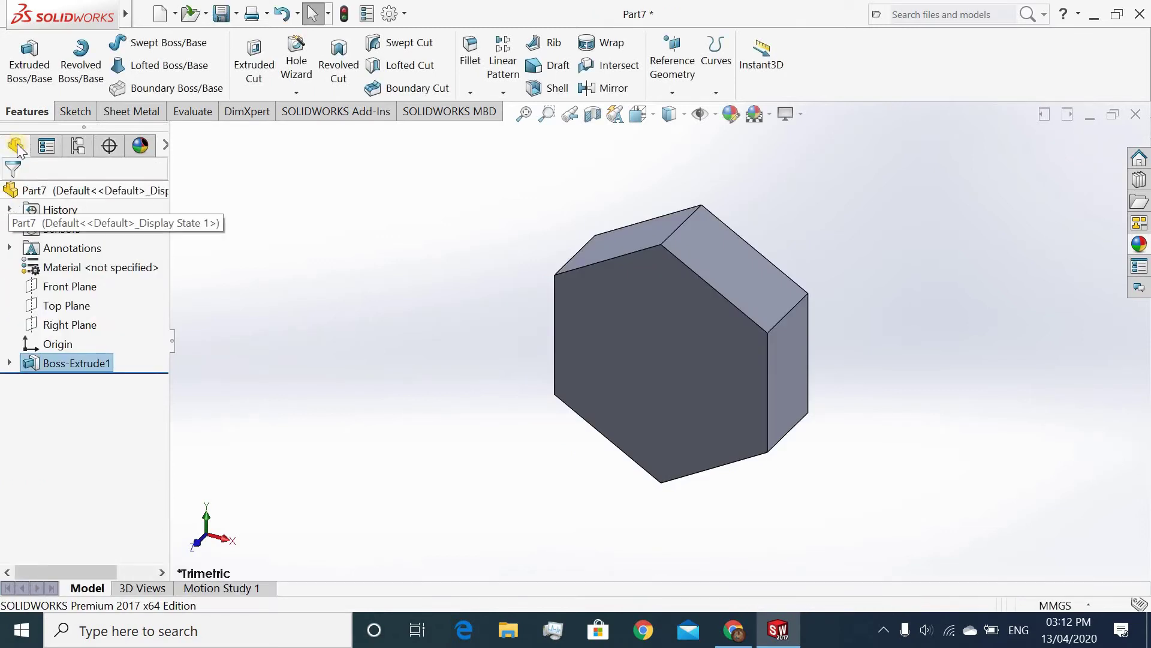
- On the prism's front face, sketch an origin-centred circle tangent to the hexagon's sides
{"action": "left_click", "coordinate": [74, 110]}
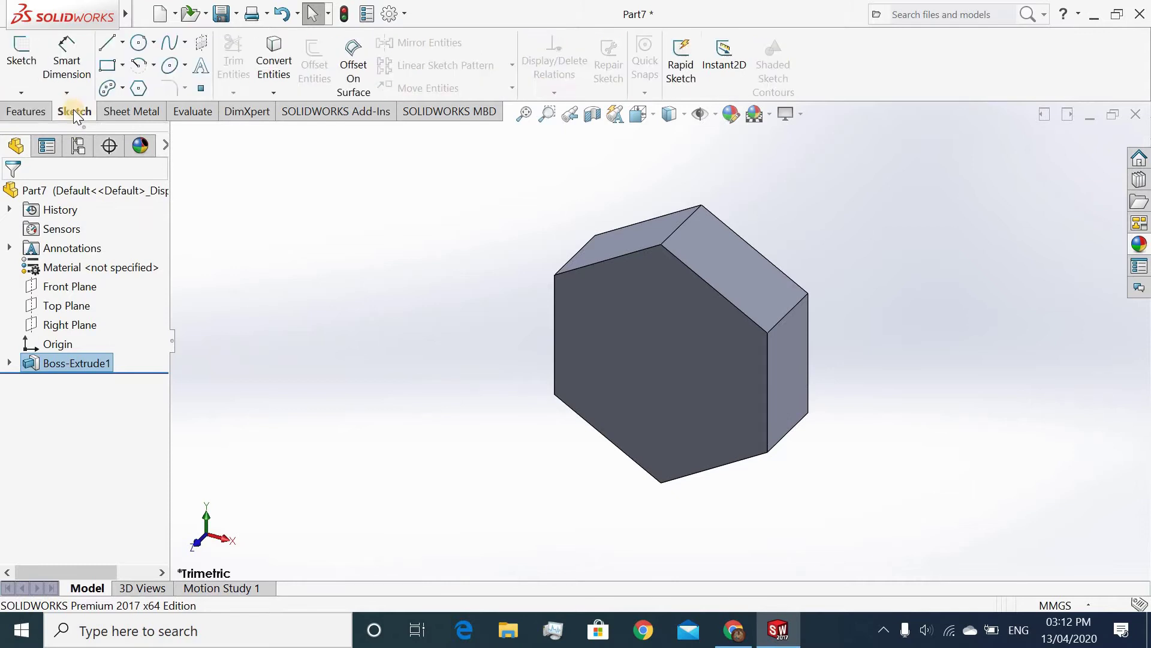
{"action": "left_click", "coordinate": [138, 48]}
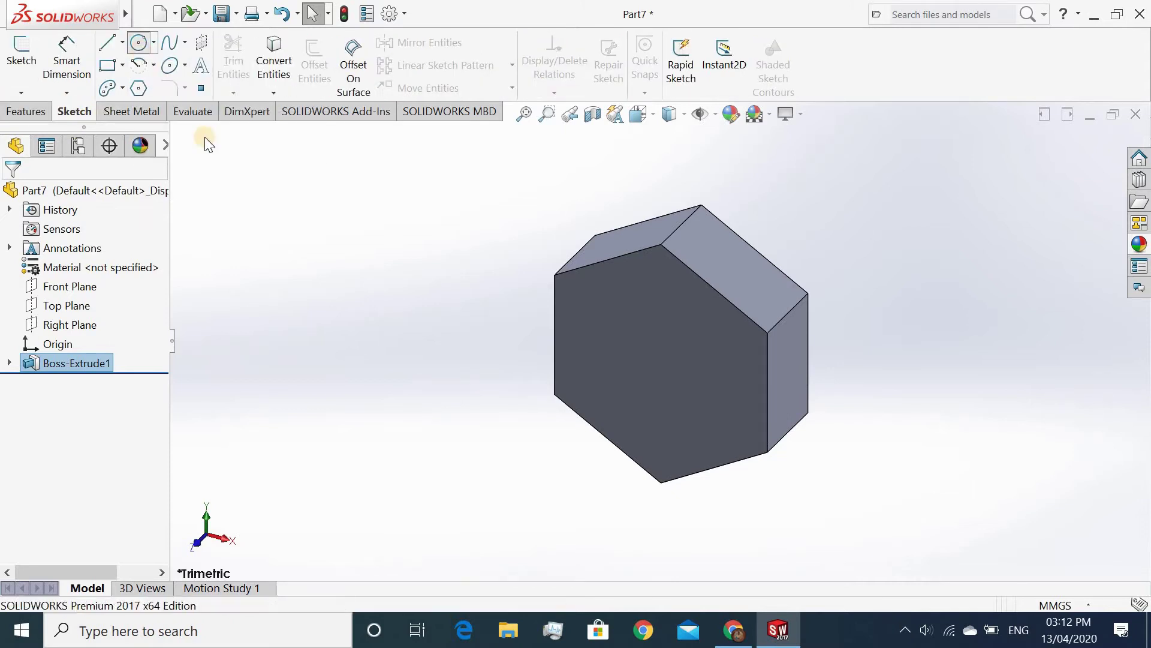
{"action": "middle_click_drag", "start_coordinate": [322, 354], "coordinate": [337, 331]}
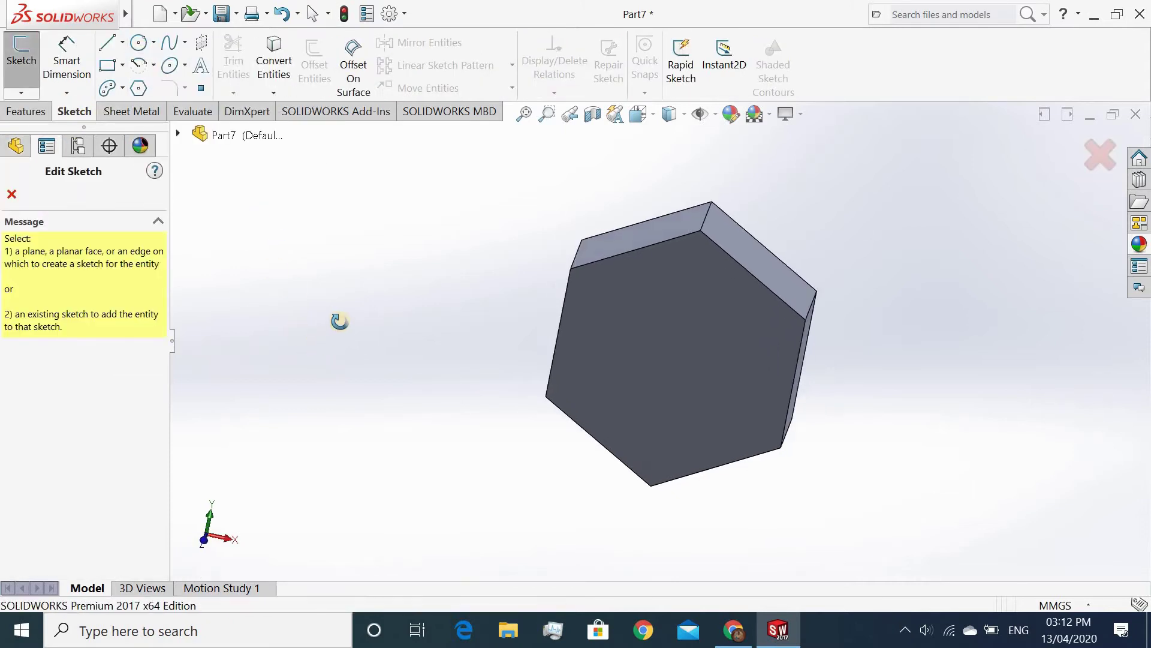
{"action": "left_click", "coordinate": [692, 355]}
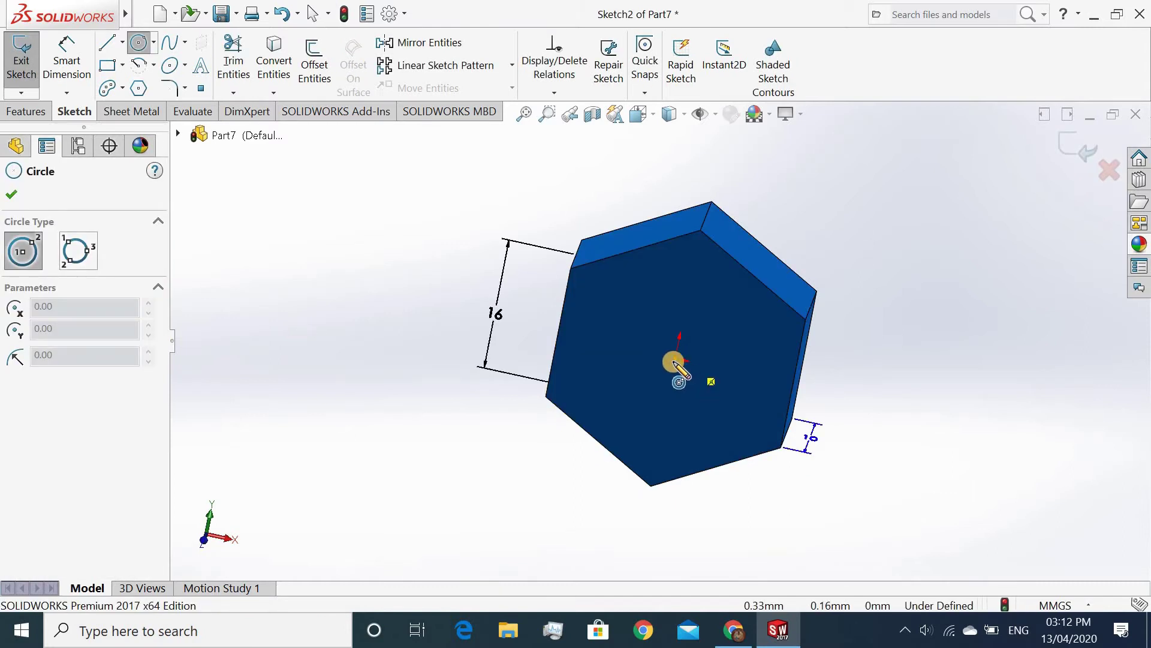
{"action": "left_click", "coordinate": [676, 360]}
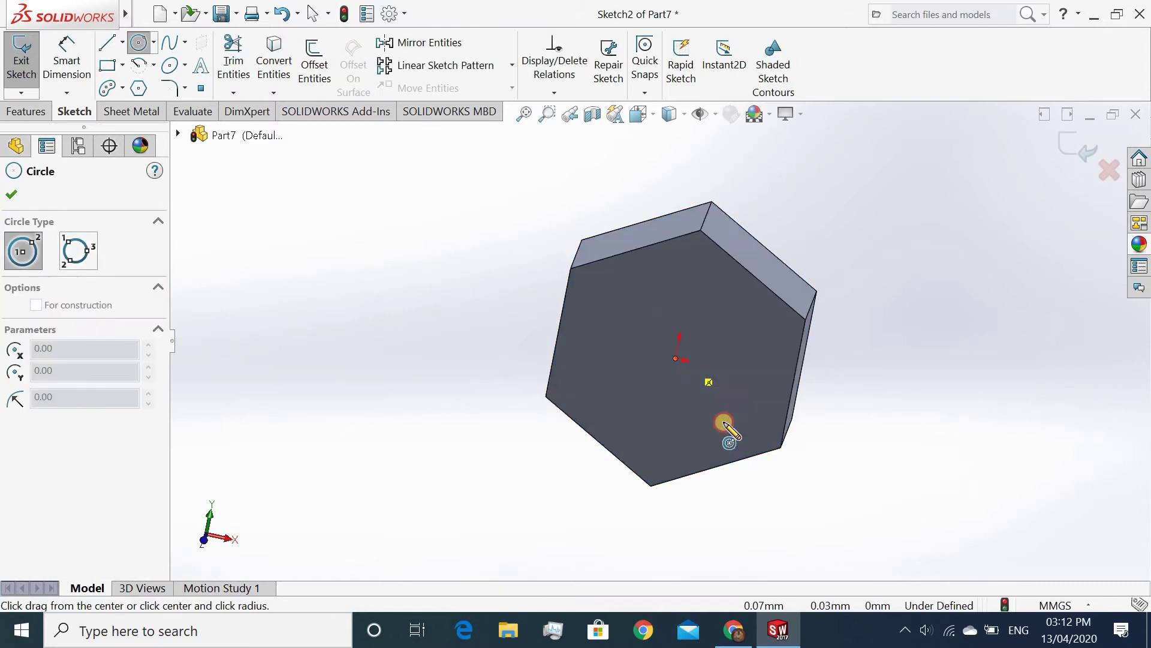
{"action": "left_click", "coordinate": [750, 458]}
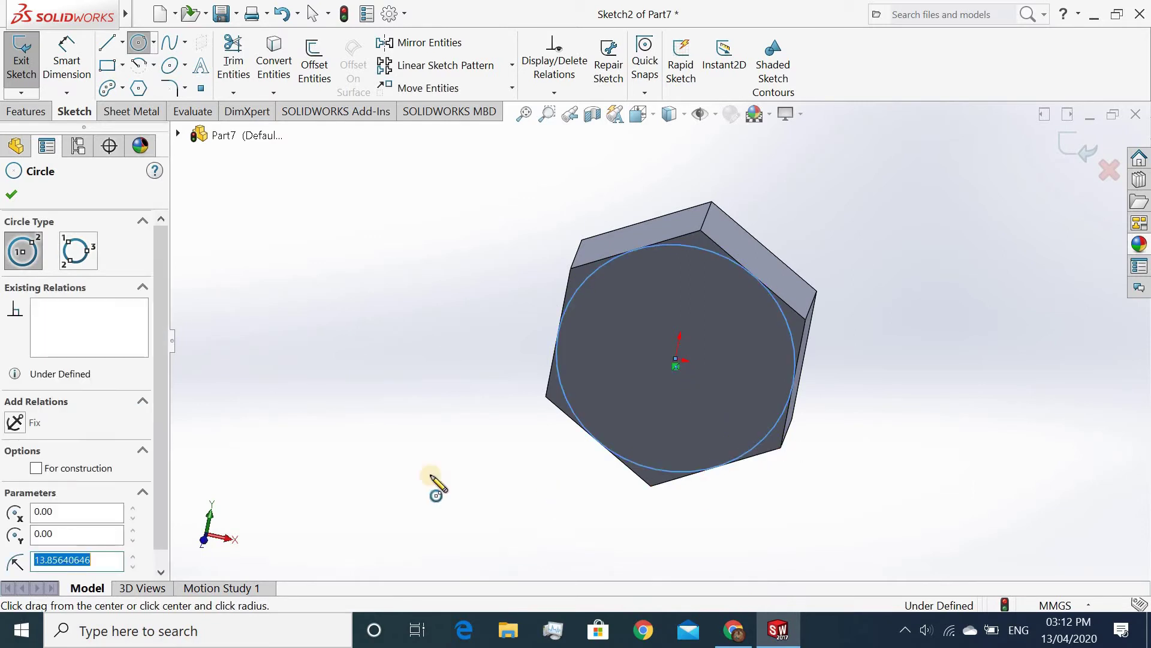
{"action": "right_click", "coordinate": [393, 442]}
{"action": "left_click", "coordinate": [408, 444]}
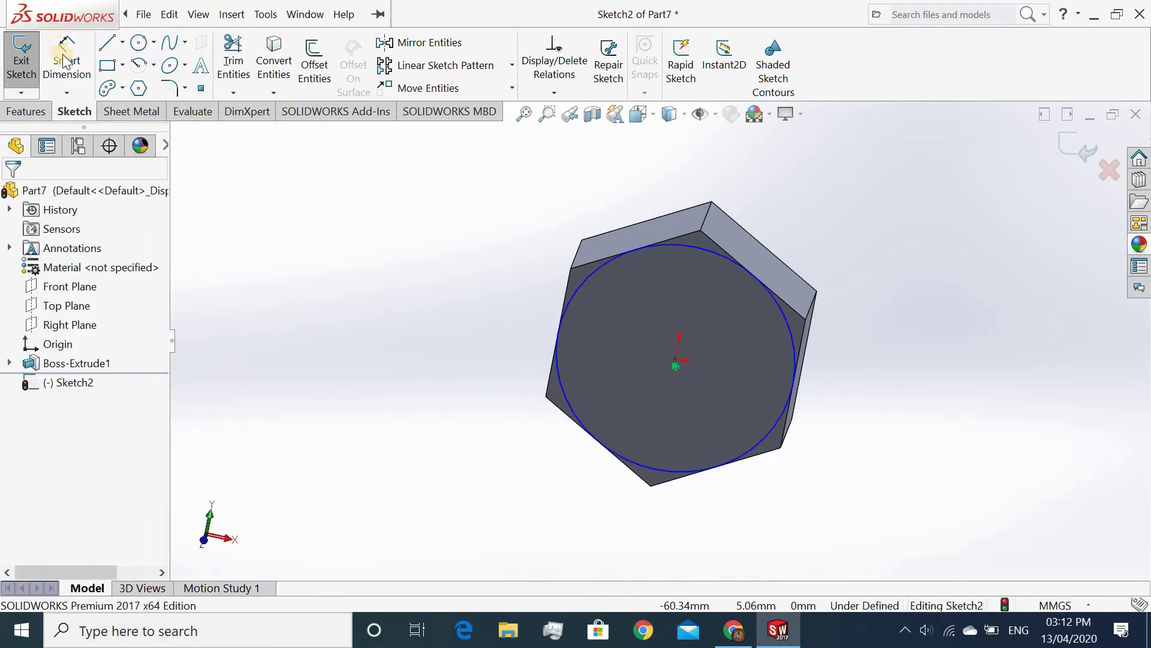
{"action": "left_click", "coordinate": [27, 110]}
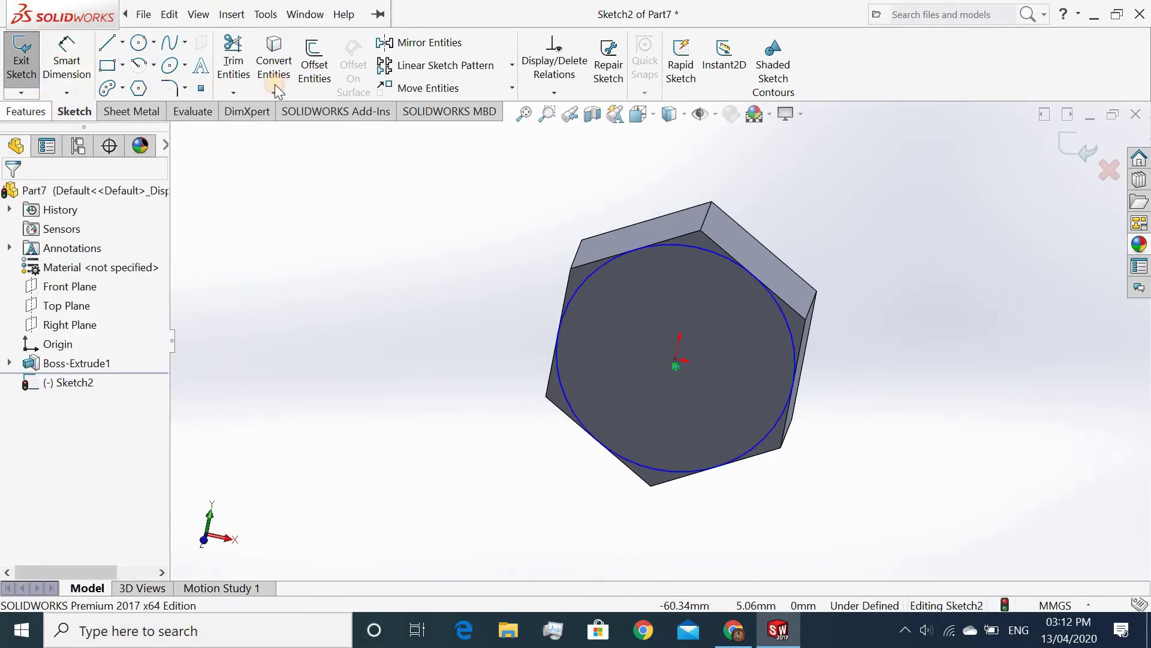
- Cut outside the circle with flipped side and a 45° draft to chamfer the corners
{"action": "left_click", "coordinate": [254, 66]}
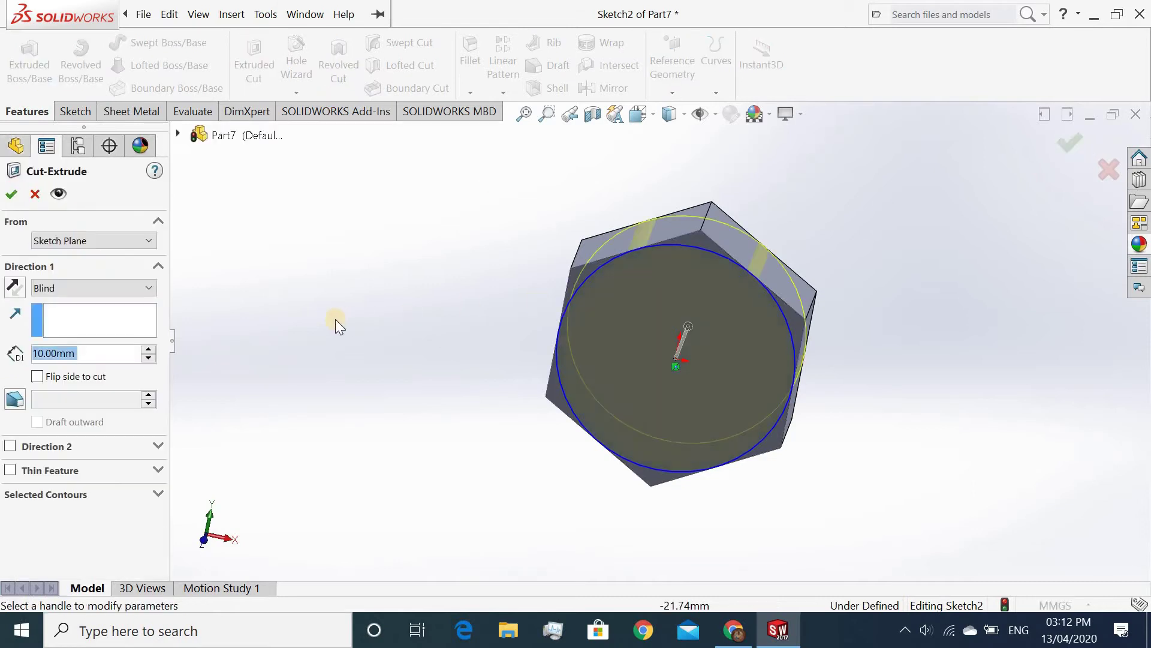
{"action": "left_click", "coordinate": [39, 398]}
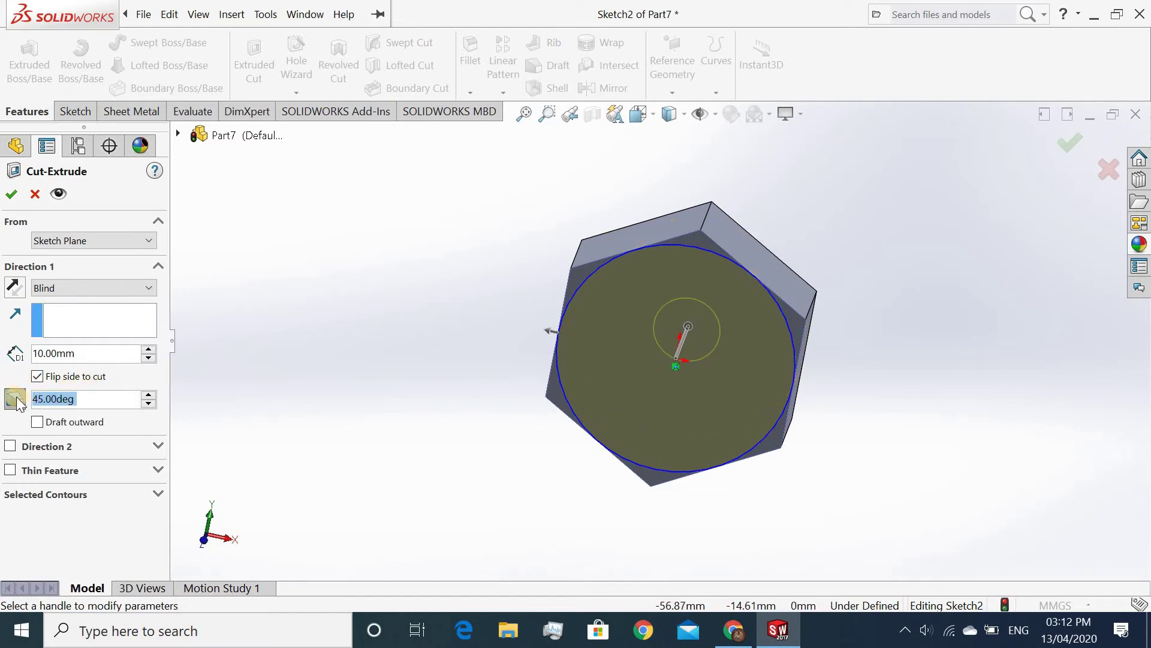
{"action": "left_click", "coordinate": [13, 195]}
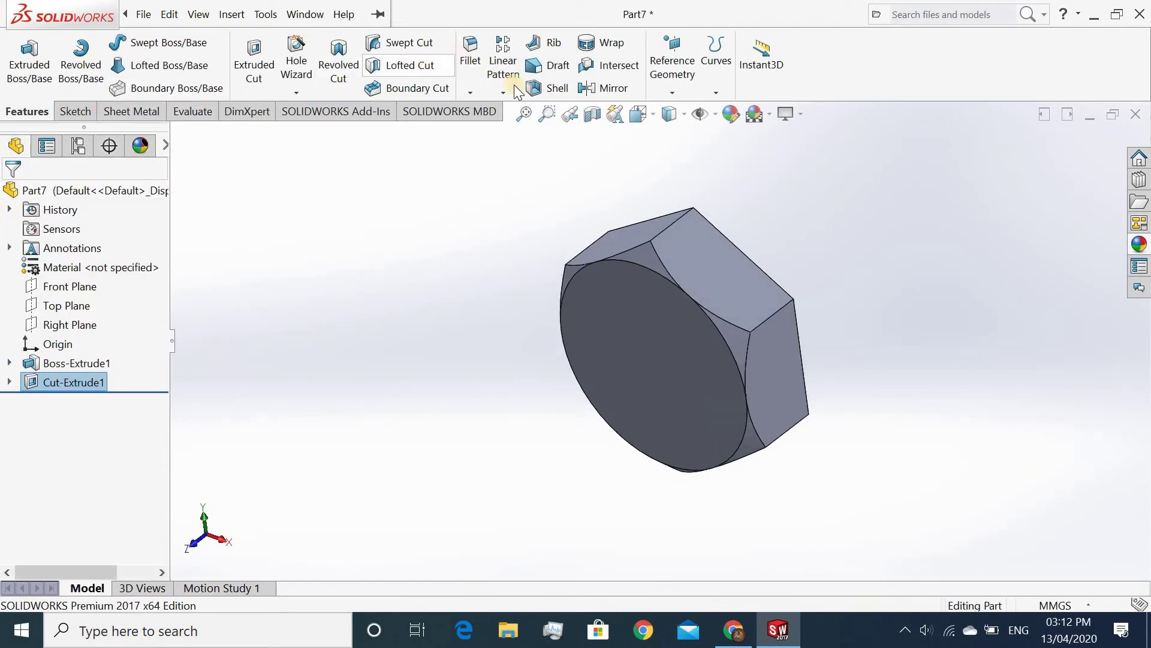
- Mirror Cut-Extrude1 about the Front Plane to chamfer the head's other end
{"action": "left_click", "coordinate": [602, 91]}
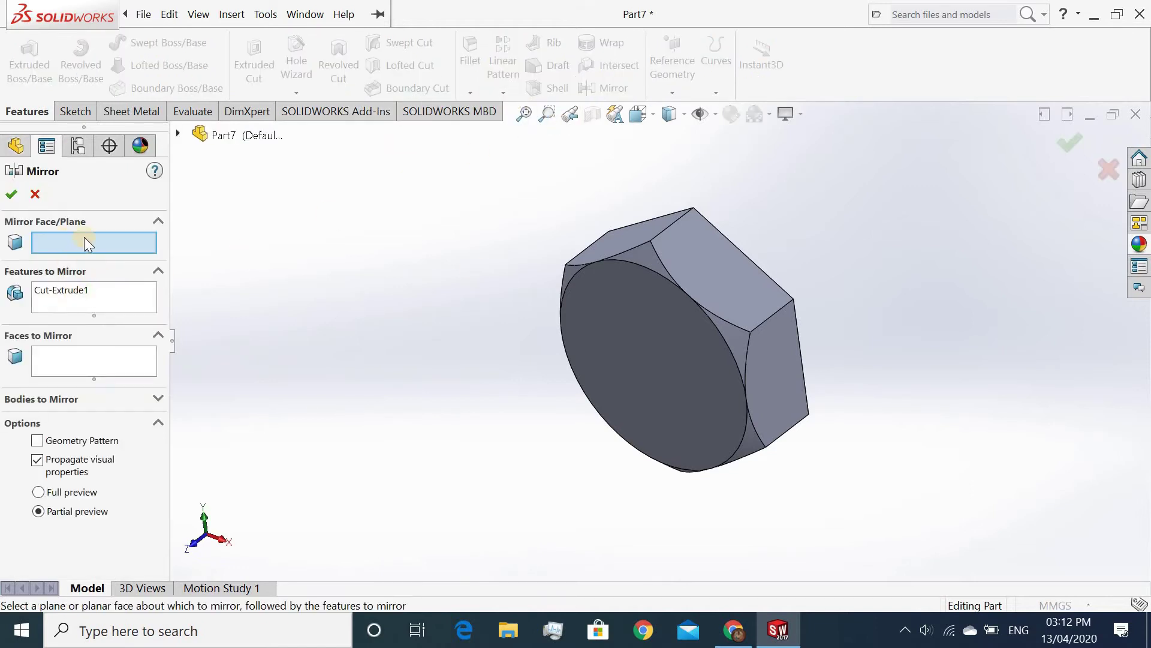
{"action": "left_click", "coordinate": [178, 132]}
{"action": "left_click", "coordinate": [268, 233]}
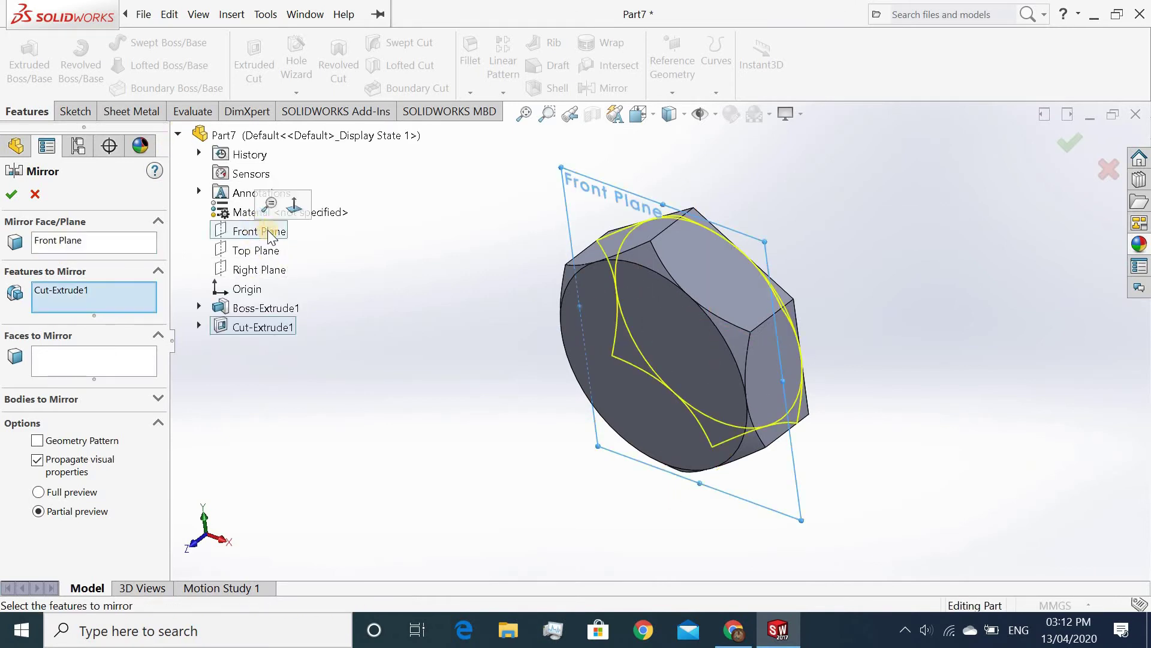
{"action": "left_click", "coordinate": [11, 194]}
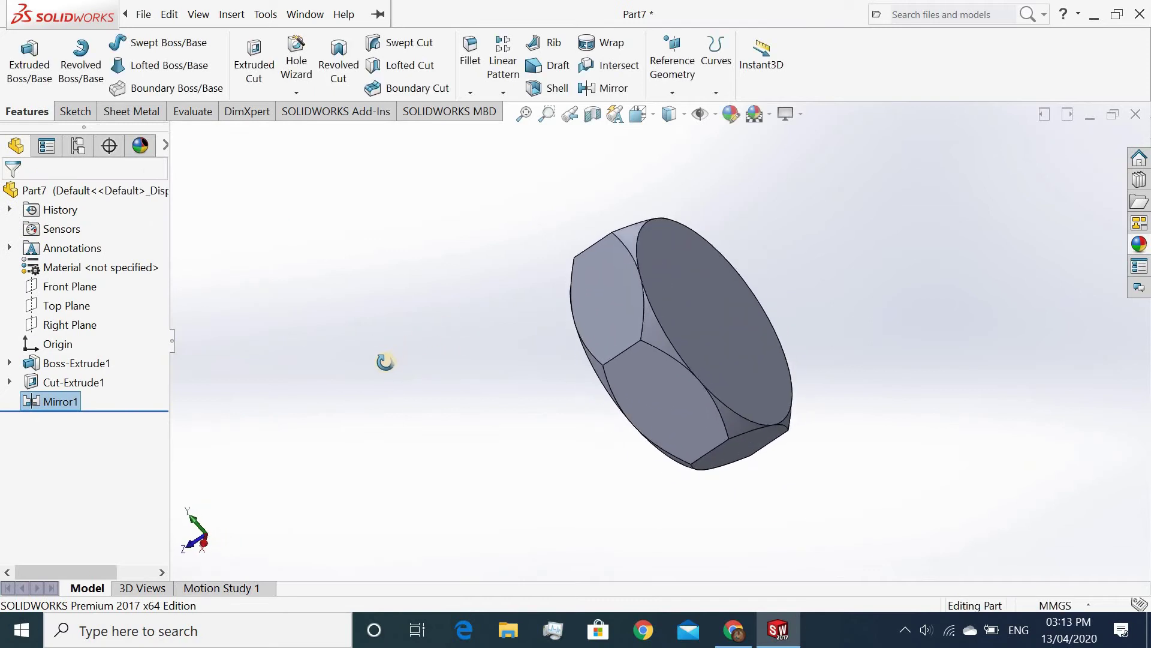
{"action": "middle_click_drag", "start_coordinate": [414, 344], "coordinate": [493, 337]}
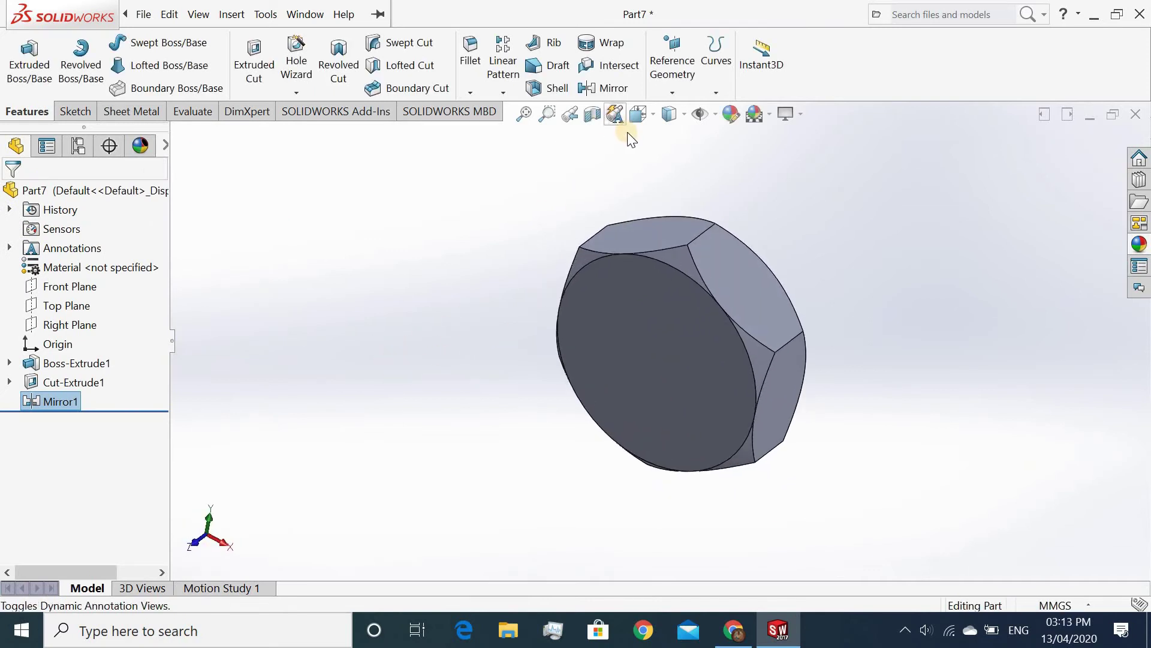
{"action": "left_click", "coordinate": [653, 116]}
- In Front view, sketch an origin-centred circle on the head's flat face
{"action": "left_click", "coordinate": [666, 187]}
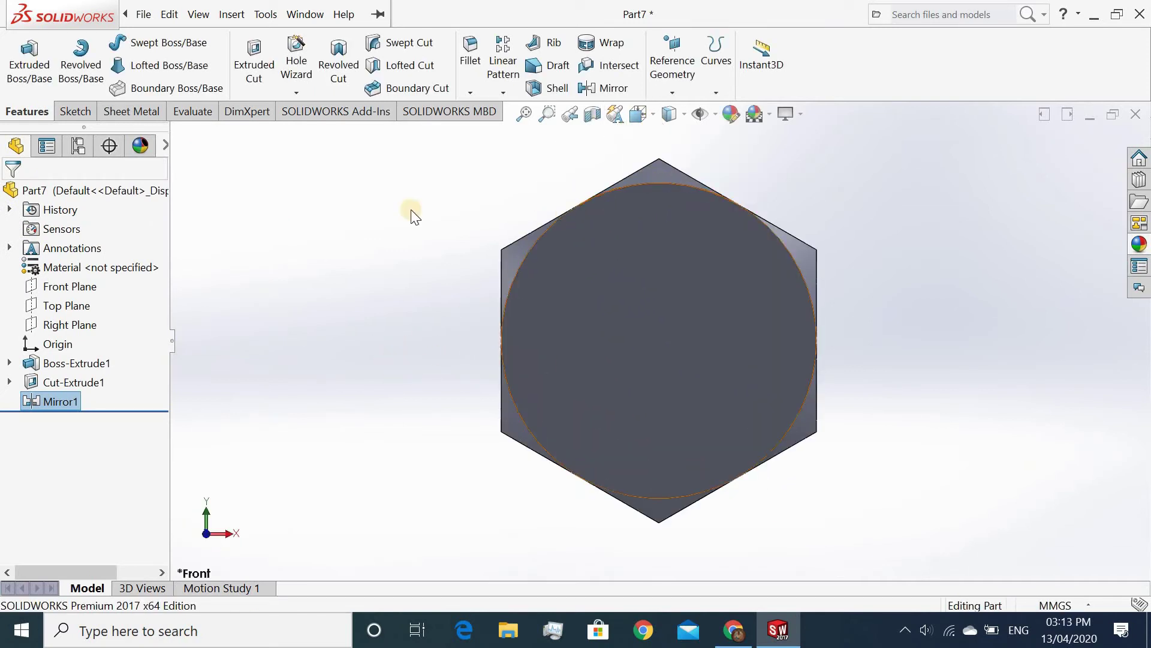
{"action": "left_click", "coordinate": [74, 113]}
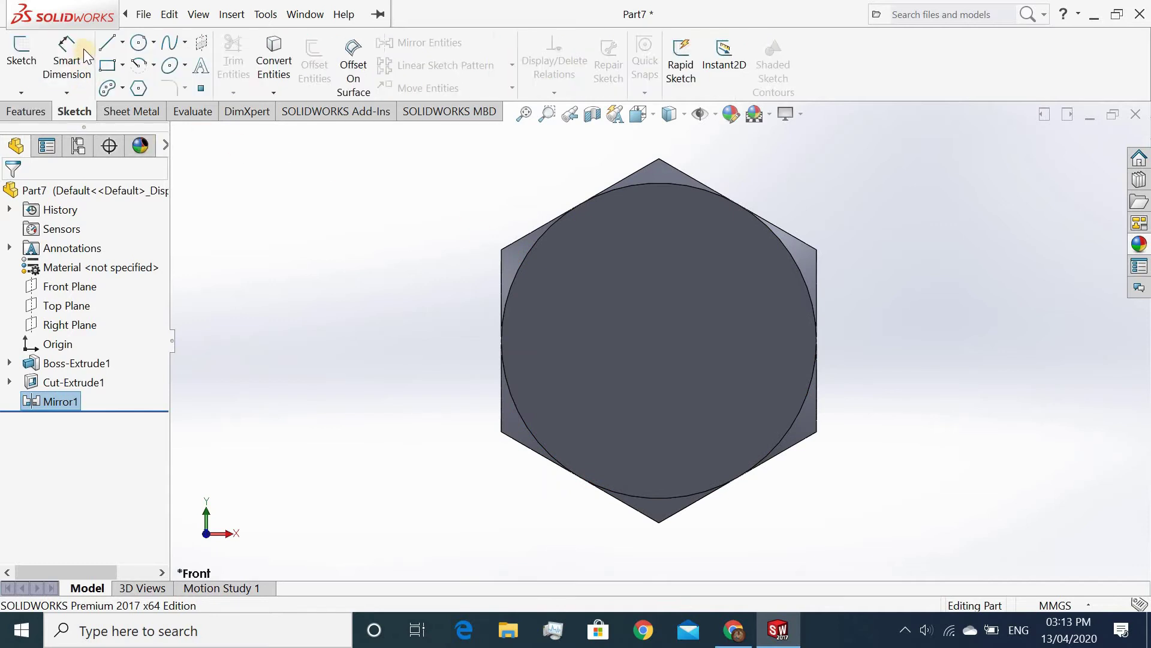
{"action": "left_click", "coordinate": [658, 336]}
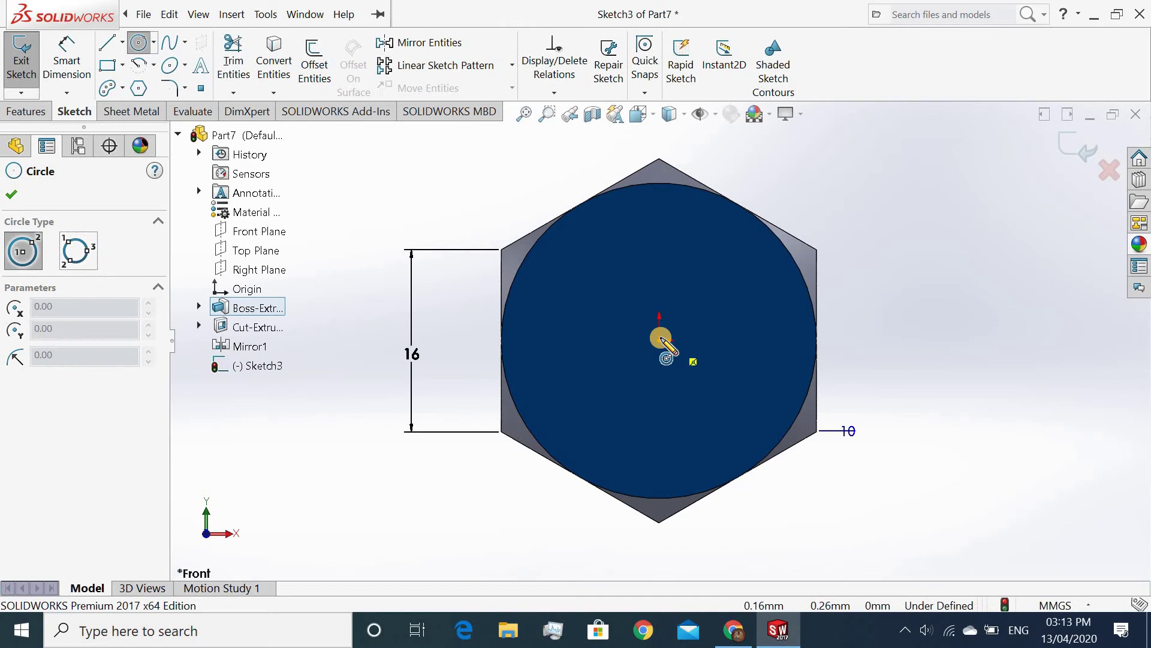
{"action": "left_click", "coordinate": [660, 341]}
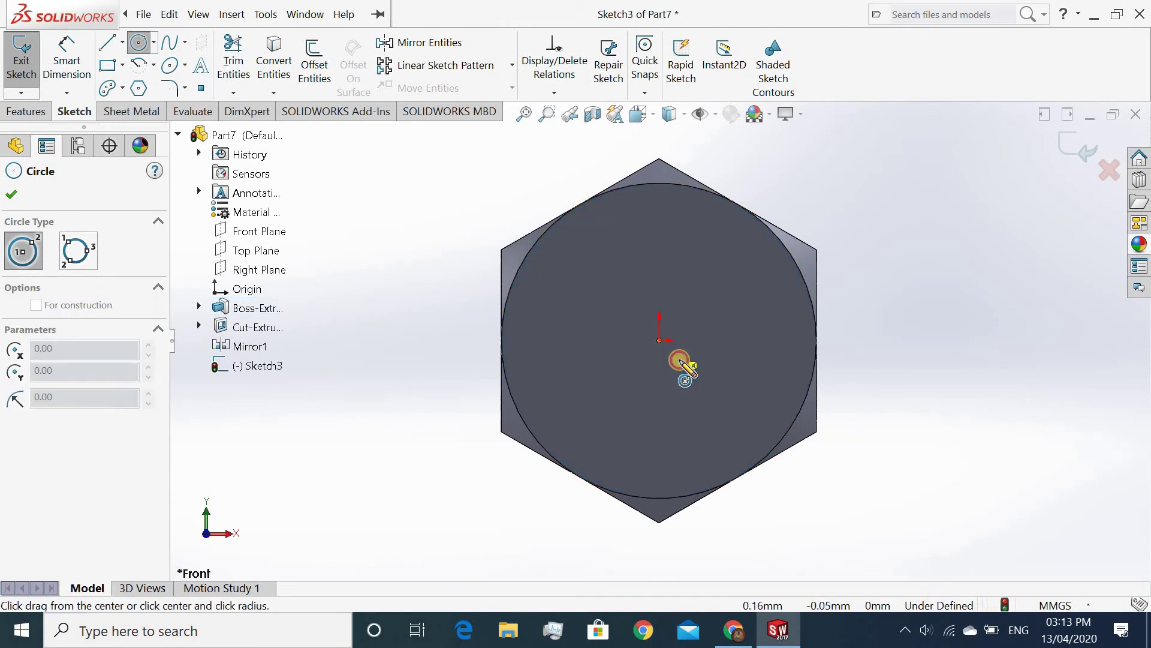
{"action": "left_click", "coordinate": [705, 417]}
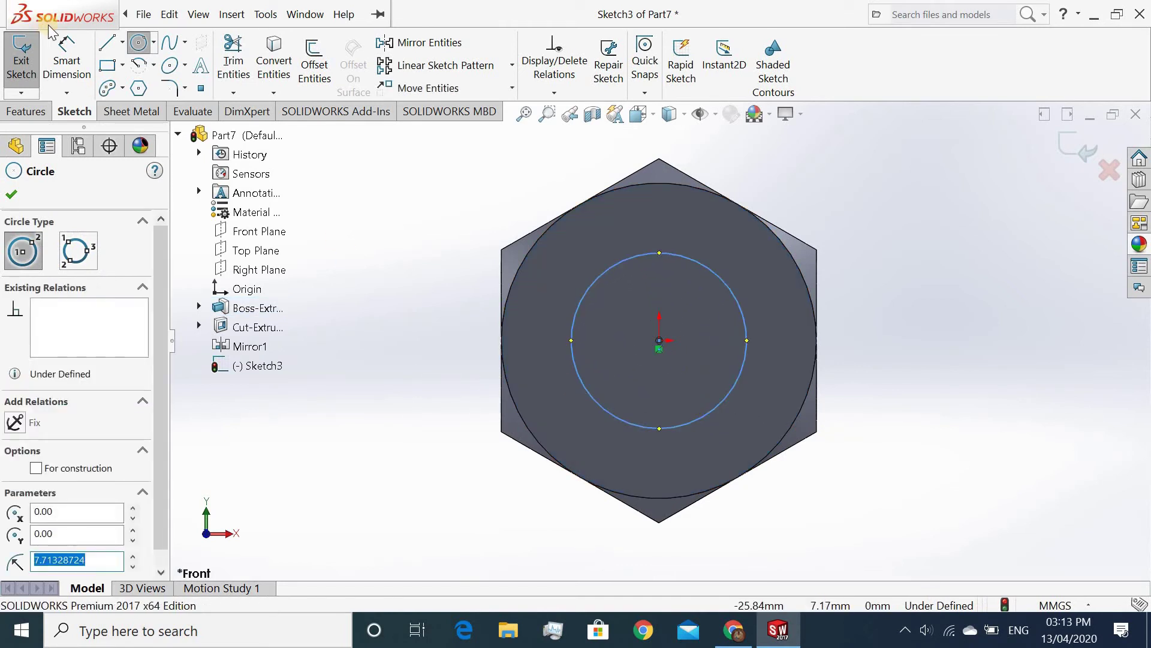
- Dimension the circle's diameter to 16 mm
{"action": "right_click_drag", "start_coordinate": [662, 336], "coordinate": [662, 283]}
{"action": "left_click", "coordinate": [686, 258]}
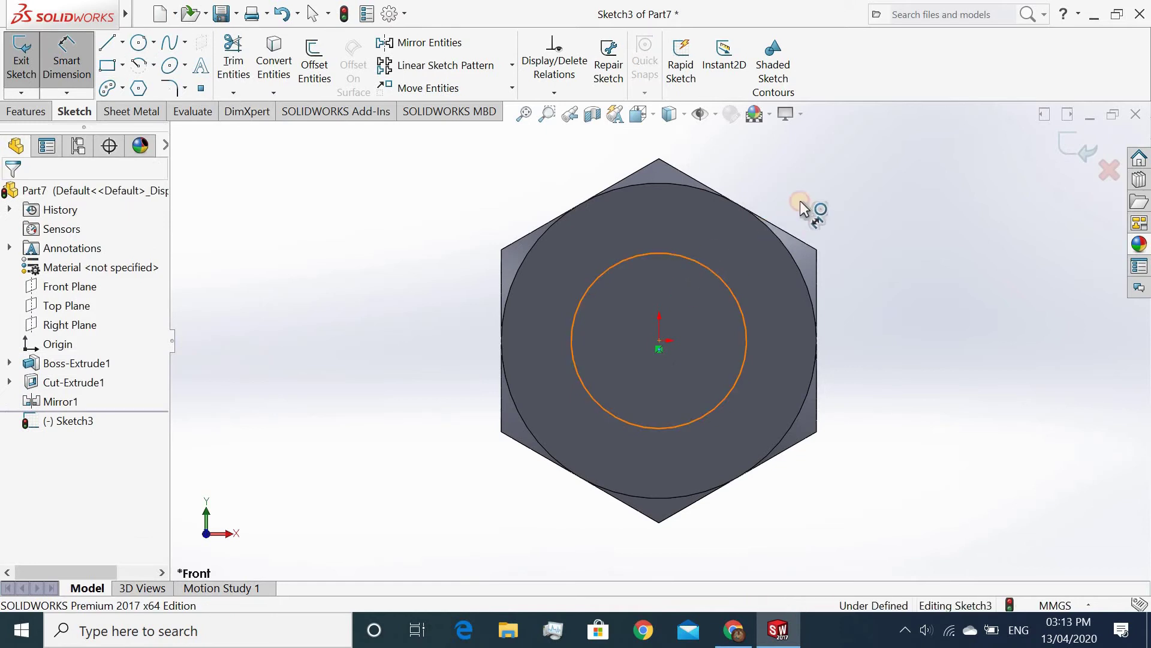
{"action": "left_click", "coordinate": [855, 175]}
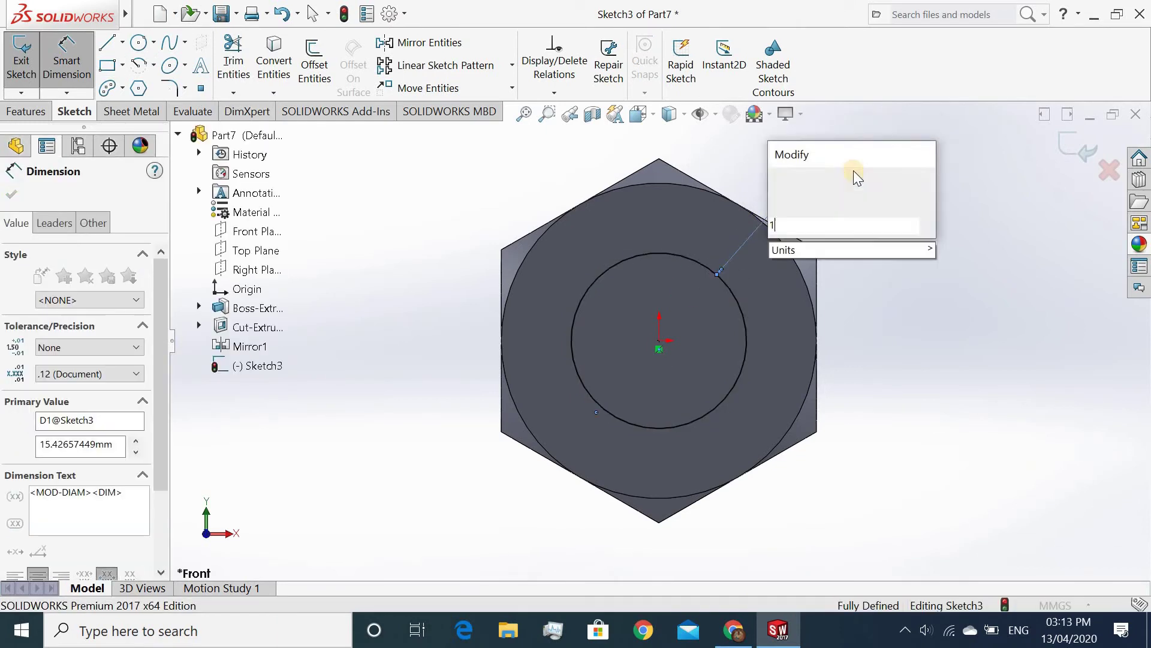
{"action": "type", "text": "16"}
{"action": "key", "text": "Return"}
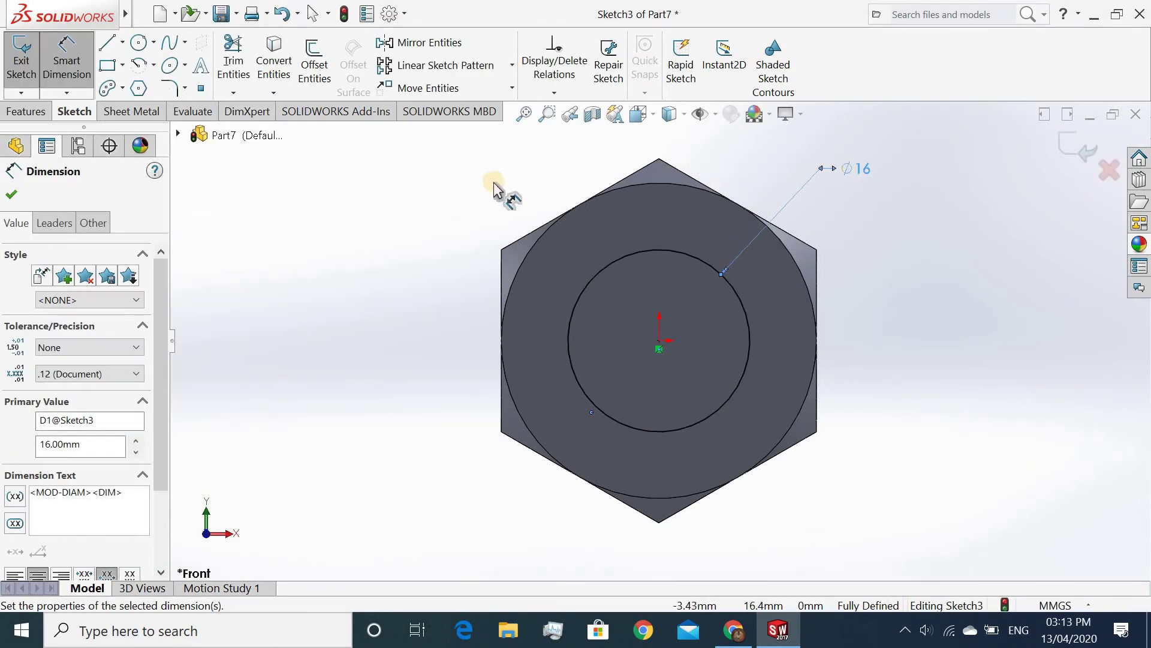
{"action": "mouse_move", "coordinate": [537, 175]}
{"action": "middle_mouse_down"}
{"action": "mouse_move", "coordinate": [476, 195]}
{"action": "mouse_move", "coordinate": [473, 282]}
{"action": "middle_mouse_up"}
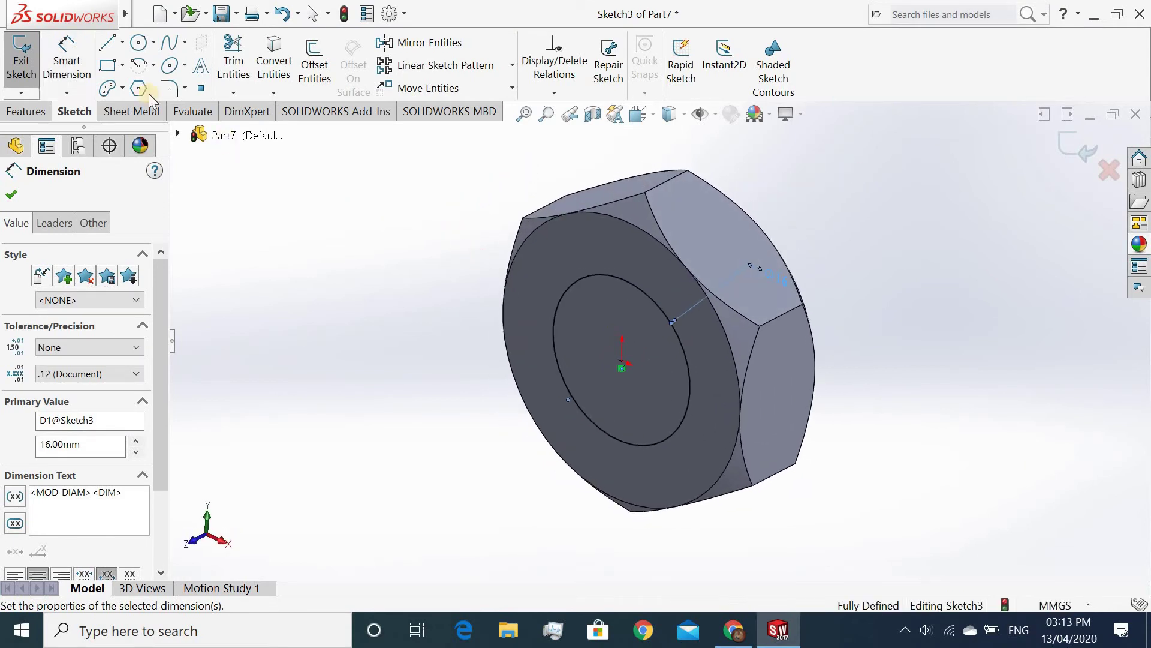
- Extrude the Ø16 mm circle 50 mm into the shaft, Boss-Extrude2
{"action": "left_click", "coordinate": [29, 110]}
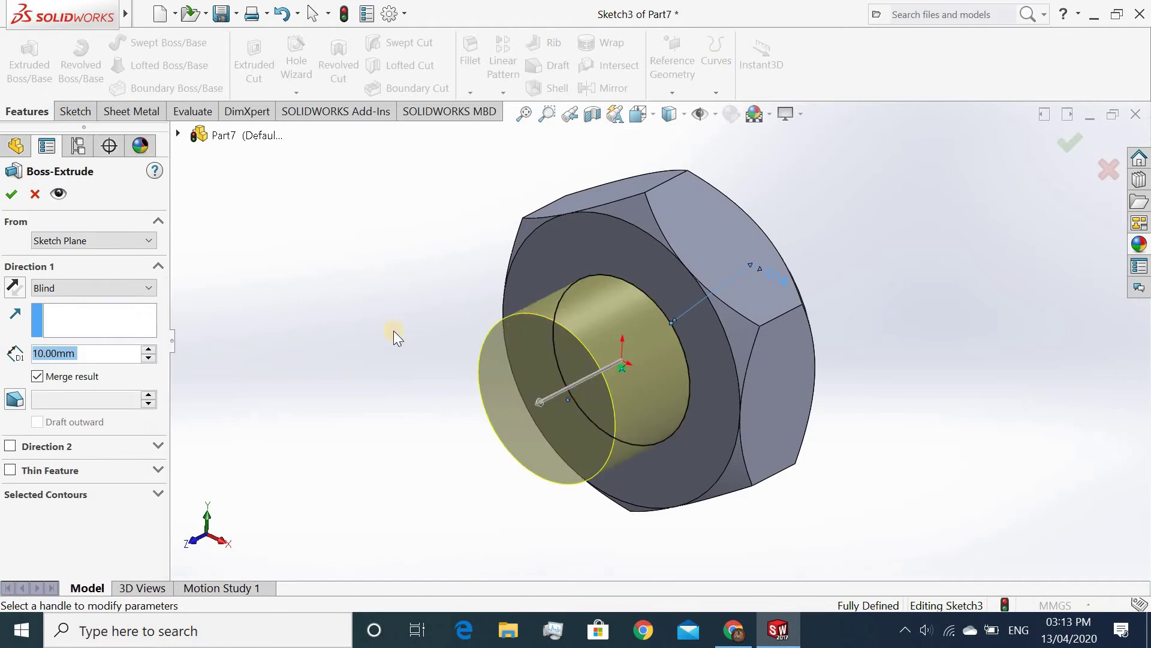
{"action": "type", "text": "5"}
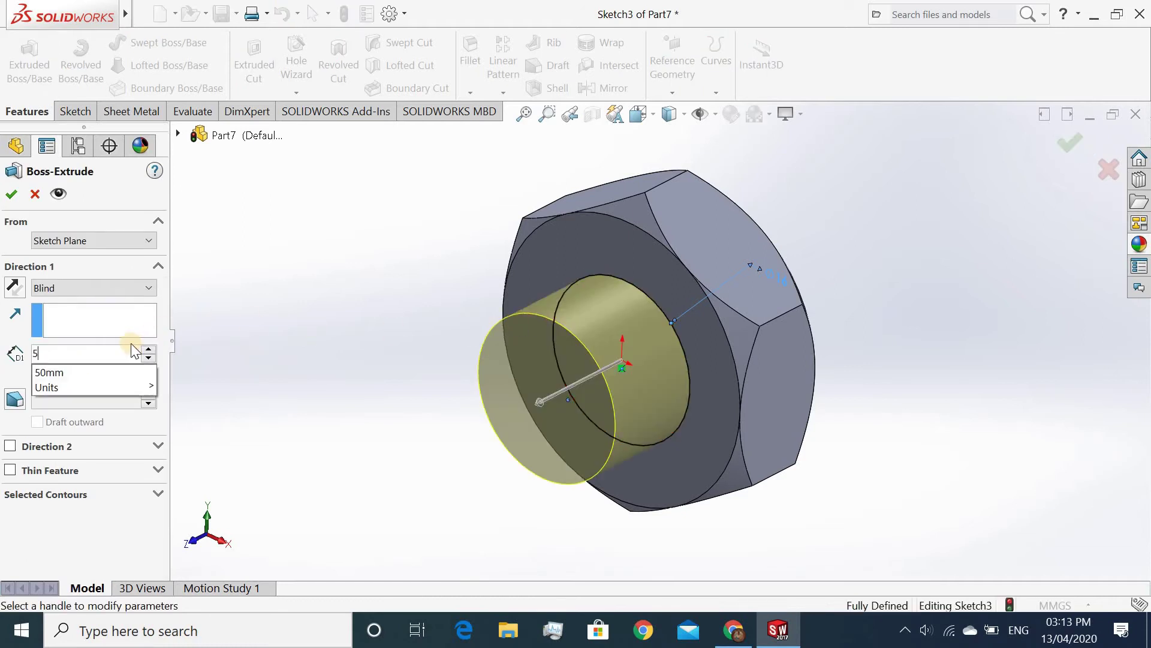
{"action": "type", "text": "0"}
{"action": "key", "text": "Return"}
{"action": "scroll", "coordinate": [559, 304], "scroll_direction": "down", "scroll_amount": 2}
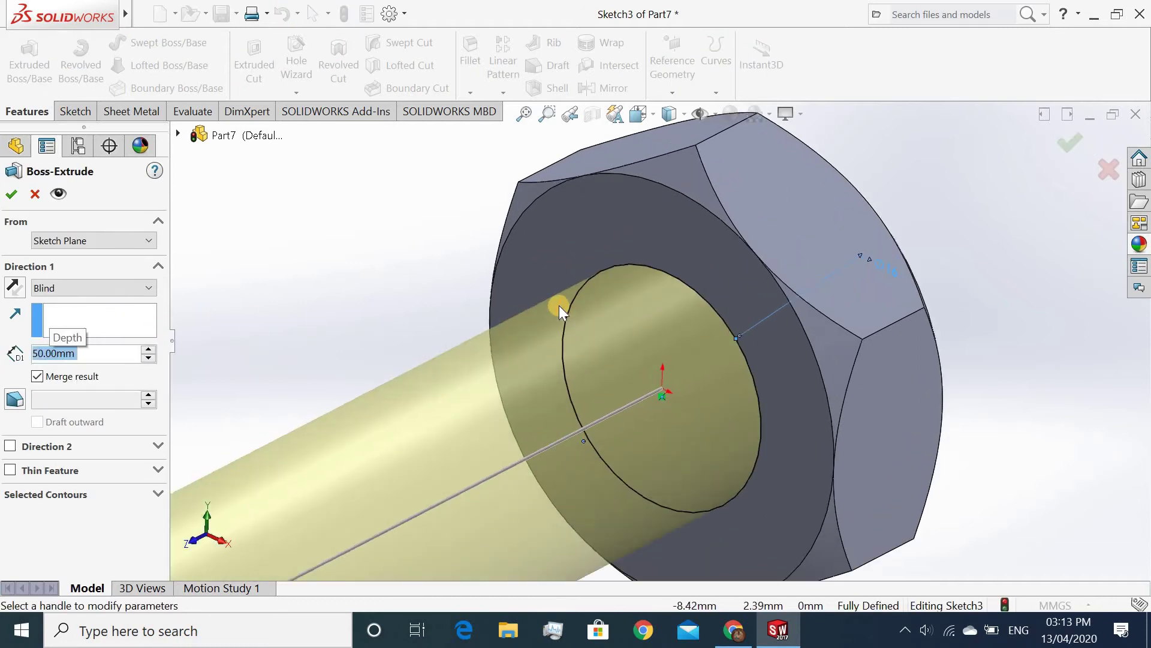
{"action": "scroll", "coordinate": [559, 305], "scroll_direction": "up", "scroll_amount": 4}
{"action": "left_click", "coordinate": [1070, 142]}
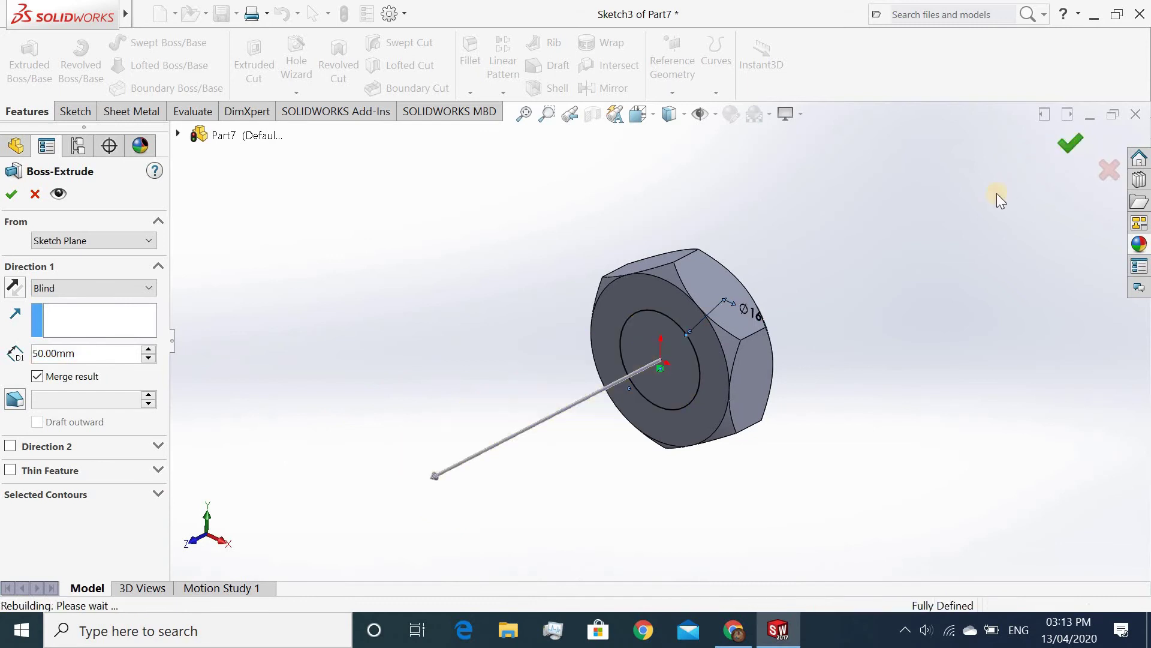
{"action": "middle_click_drag", "start_coordinate": [953, 210], "coordinate": [920, 247]}
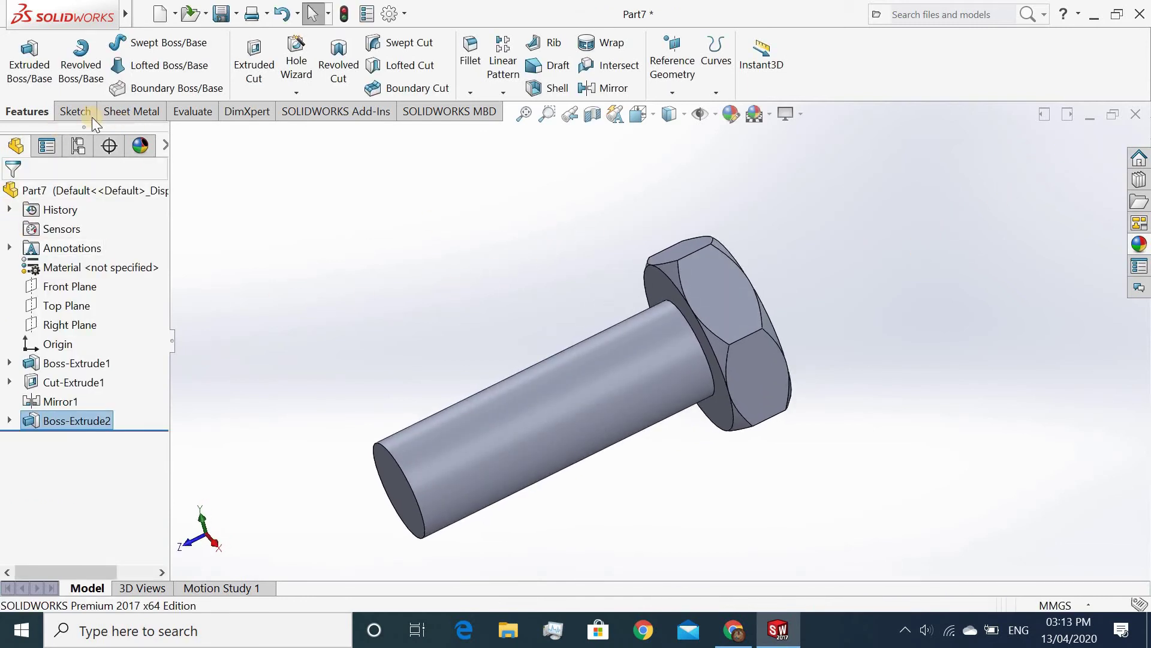
- Start a thread at the shaft's free end, ending Up To Selection at the head edge
{"action": "left_click", "coordinate": [285, 93]}
{"action": "left_click", "coordinate": [313, 151]}
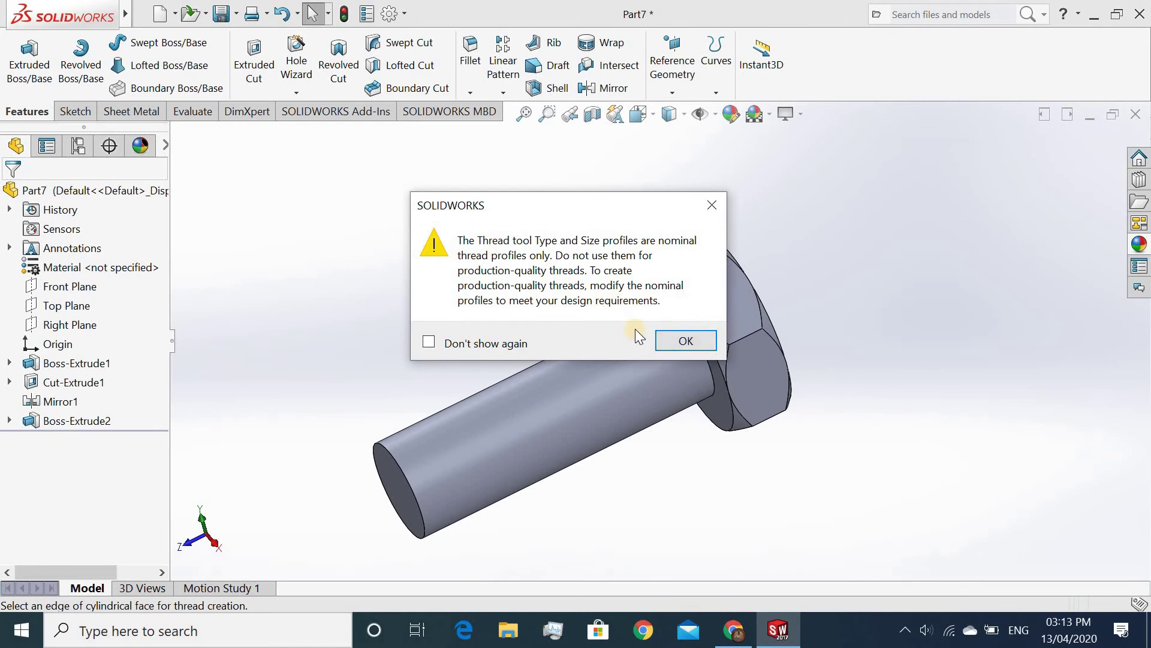
{"action": "left_click", "coordinate": [675, 343]}
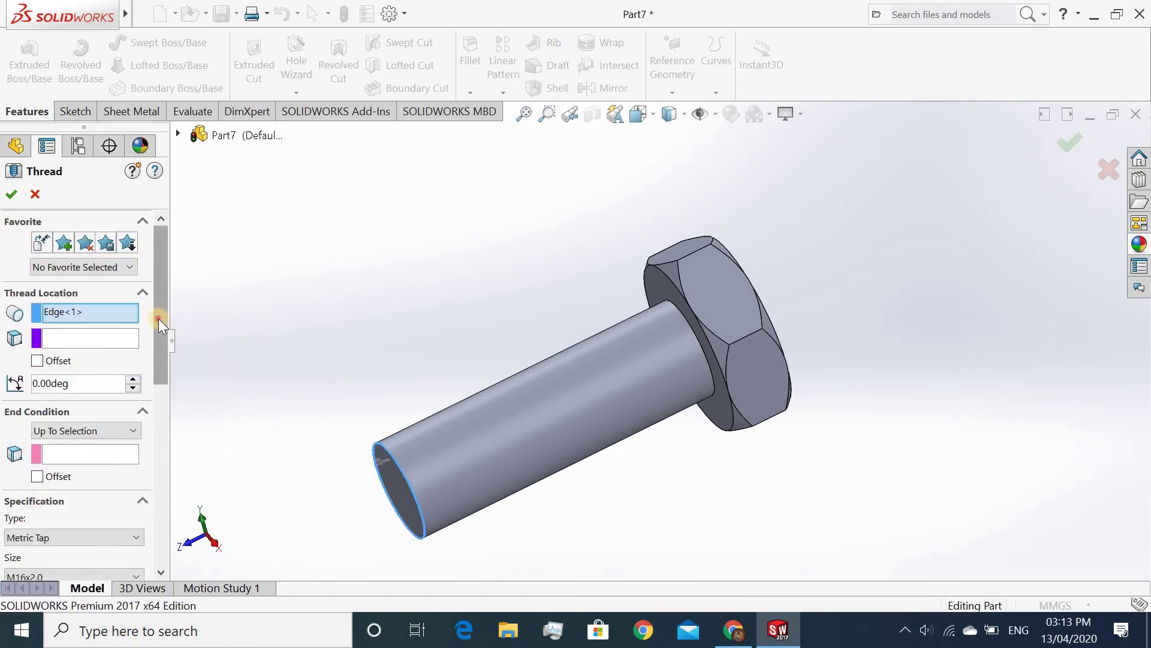
{"action": "left_click_drag", "start_coordinate": [158, 319], "coordinate": [158, 371]}
{"action": "left_click", "coordinate": [128, 310]}
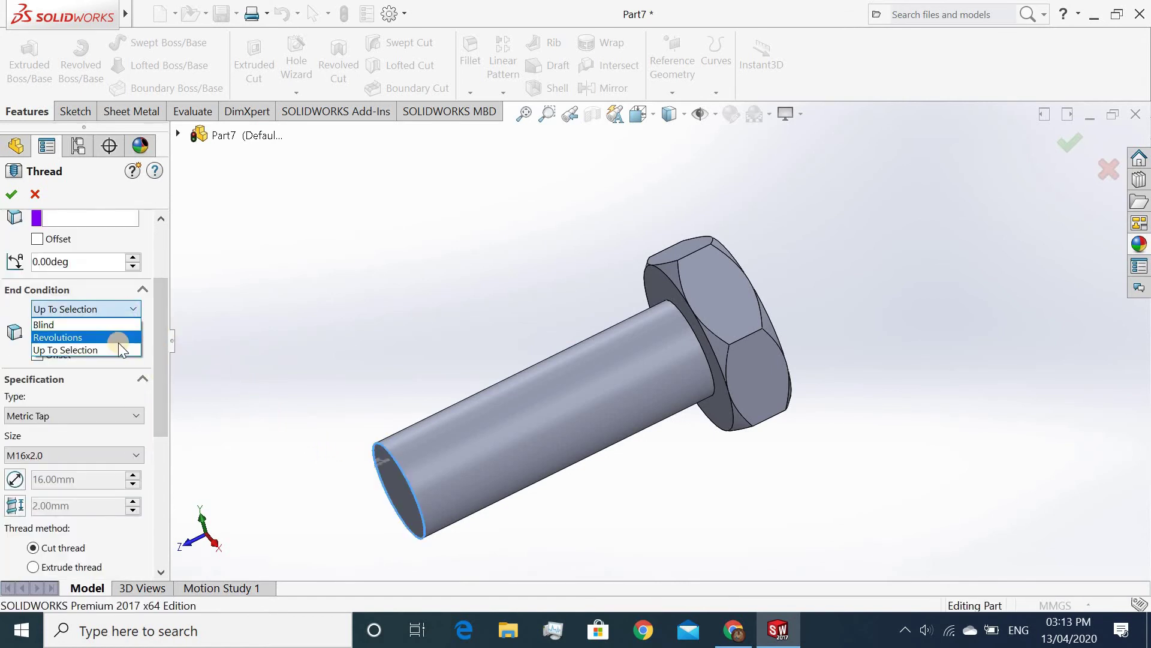
{"action": "left_click", "coordinate": [116, 349]}
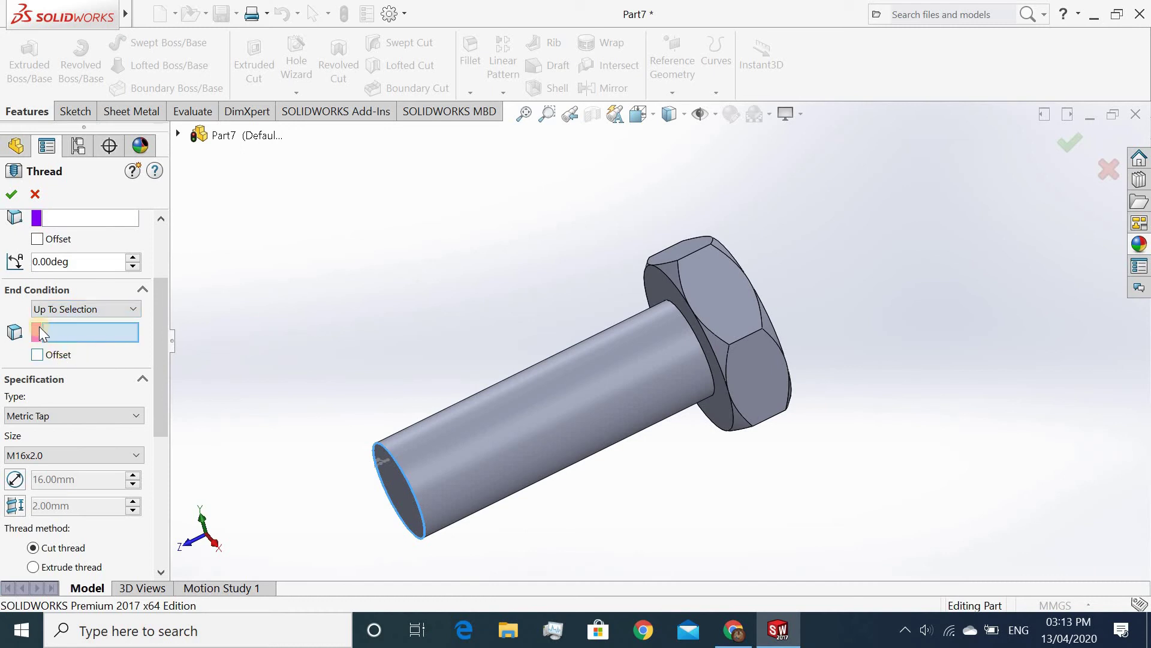
{"action": "left_click", "coordinate": [688, 323]}
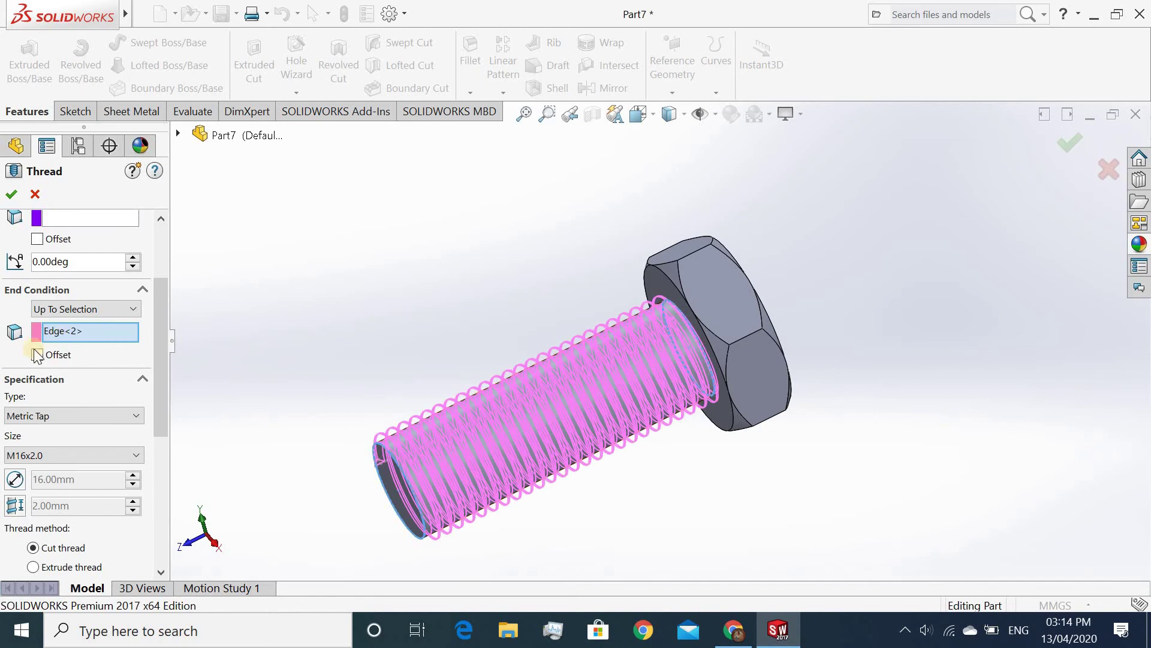
- Keep Metric Tap as the thread type with size M16x2.0
{"action": "left_click", "coordinate": [78, 419]}
{"action": "left_click", "coordinate": [51, 466]}
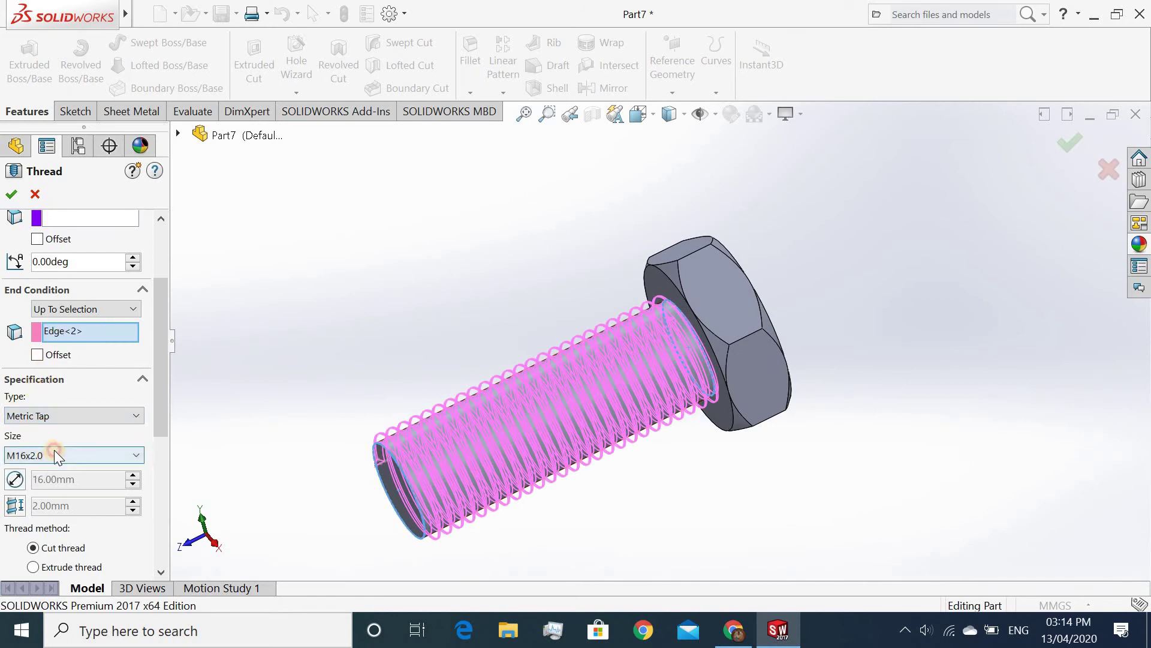
{"action": "left_click", "coordinate": [54, 451]}
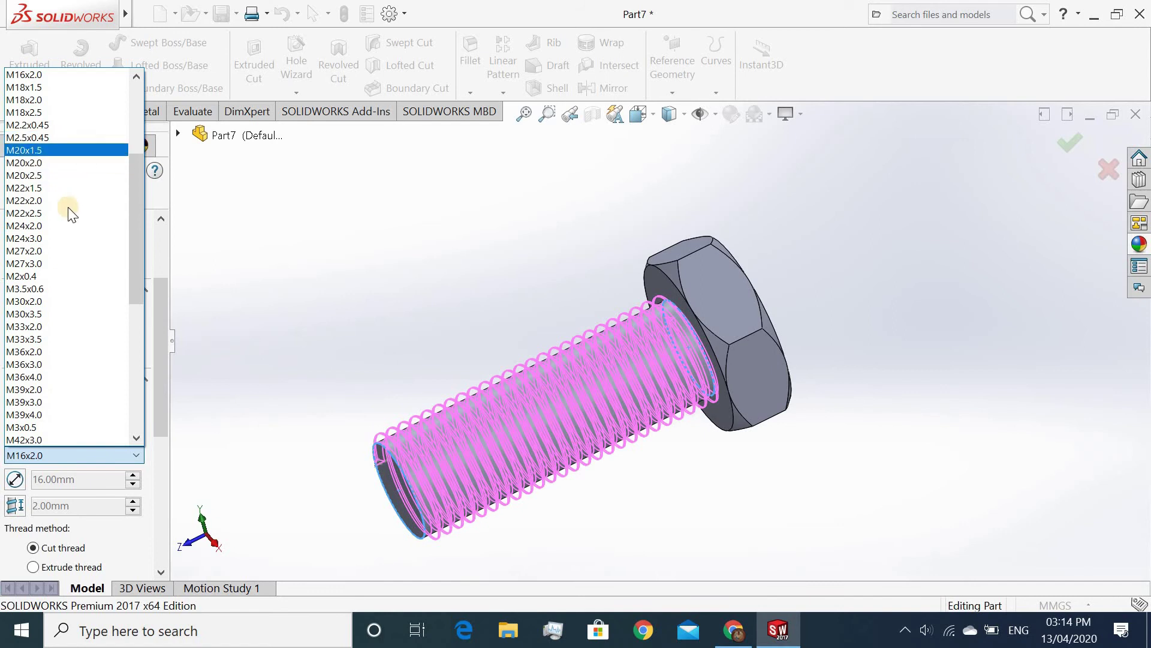
{"action": "scroll", "coordinate": [66, 237], "scroll_direction": "up", "scroll_amount": 1}
{"action": "scroll", "coordinate": [69, 230], "scroll_direction": "up", "scroll_amount": 1}
{"action": "scroll", "coordinate": [69, 231], "scroll_direction": "up", "scroll_amount": 3}
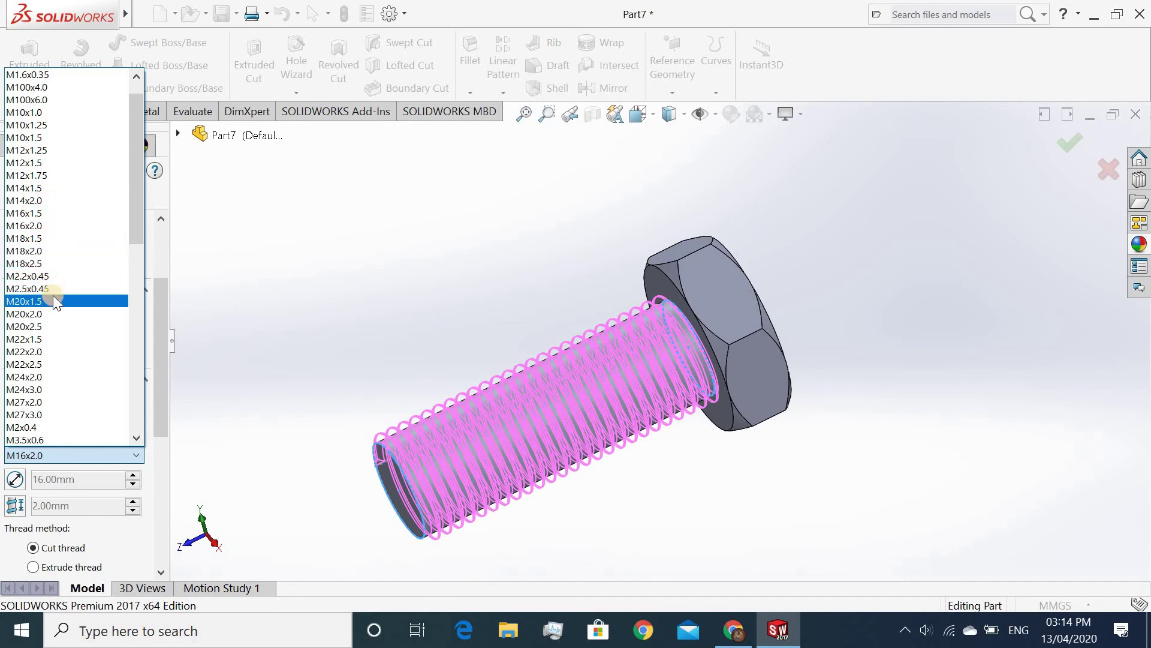
{"action": "left_click", "coordinate": [67, 228]}
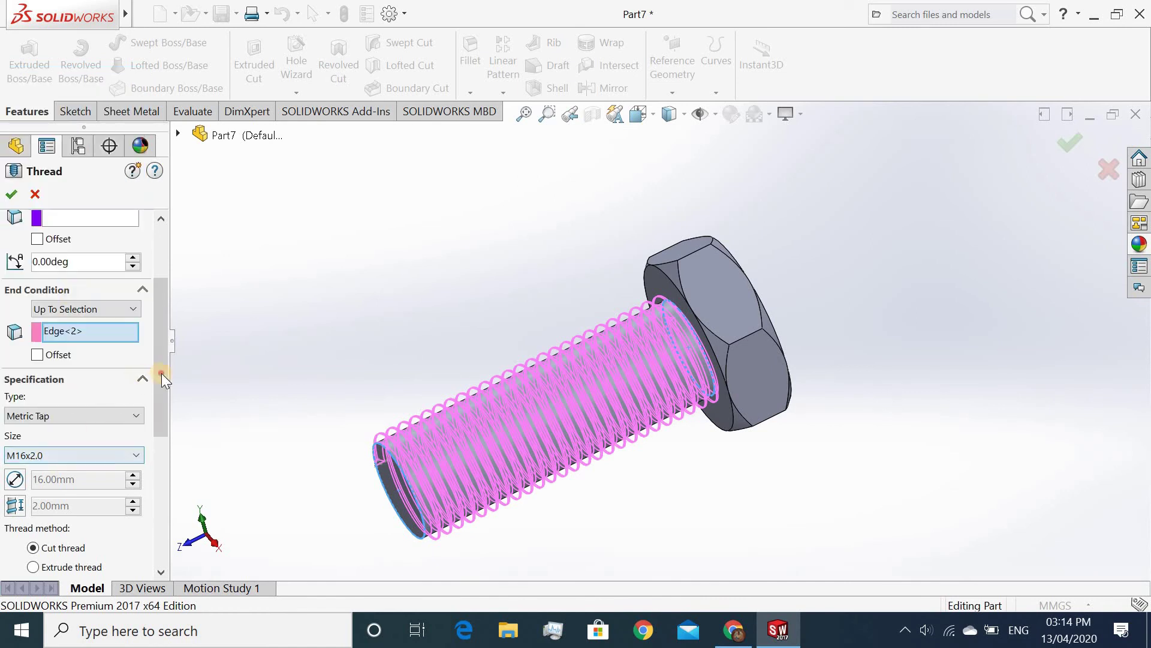
- Make it an extruded right-hand thread and accept it as Thread1
{"action": "left_click_drag", "start_coordinate": [161, 373], "coordinate": [166, 444]}
{"action": "left_click", "coordinate": [34, 400]}
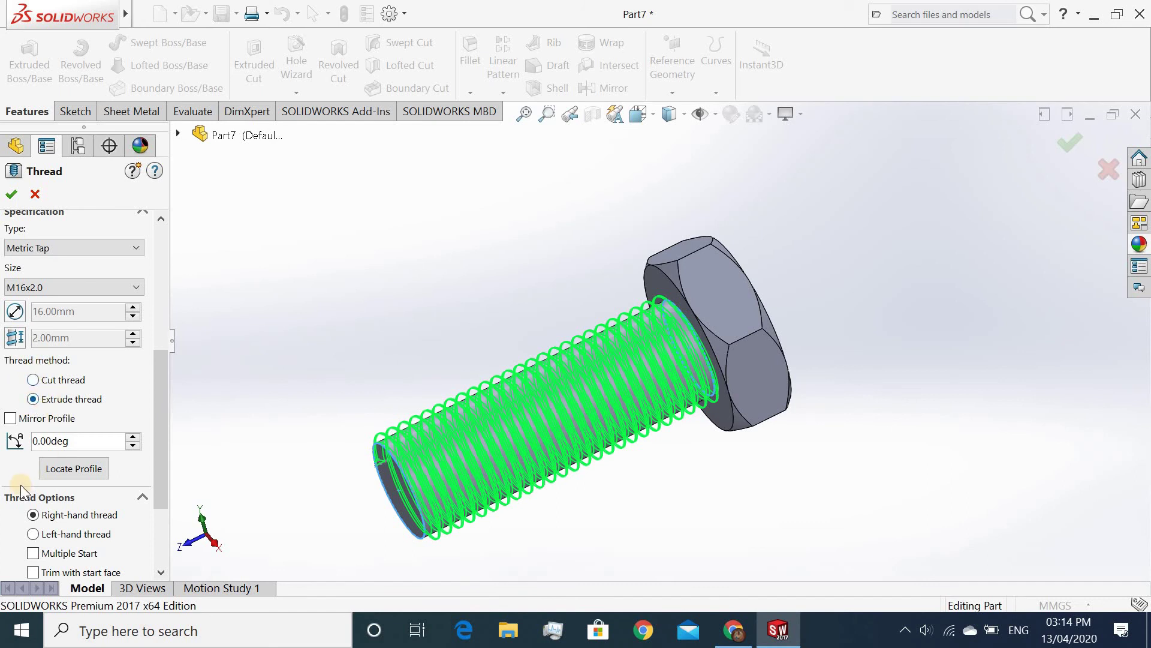
{"action": "left_click_drag", "start_coordinate": [157, 434], "coordinate": [160, 490]}
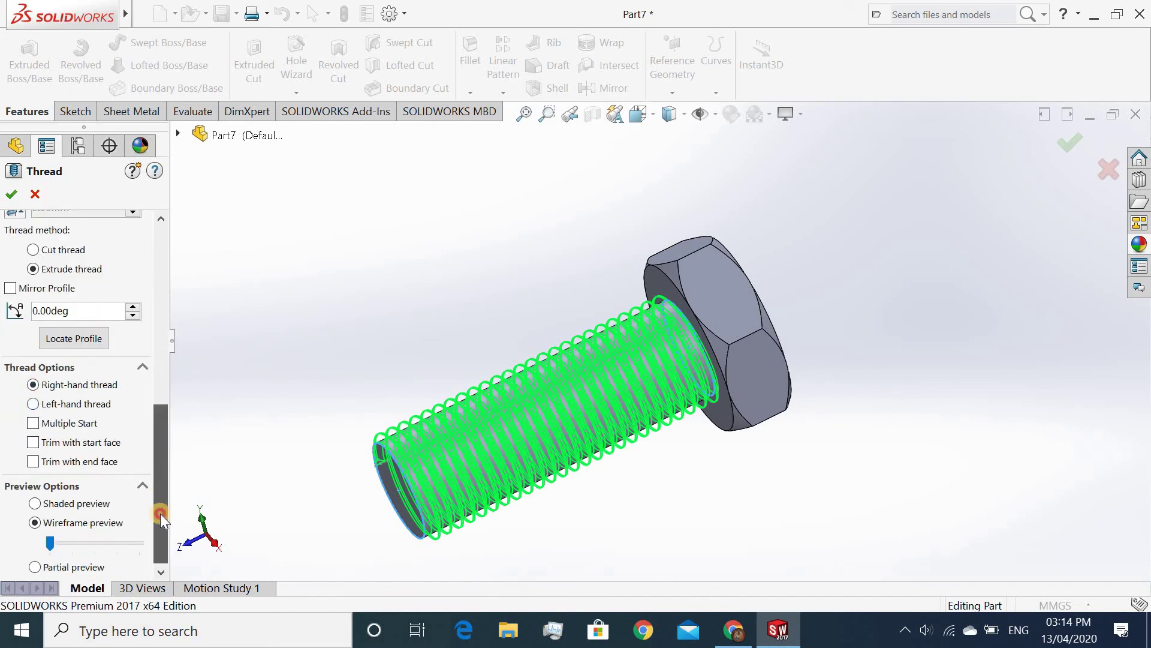
{"action": "left_click", "coordinate": [33, 404]}
{"action": "left_click", "coordinate": [34, 385]}
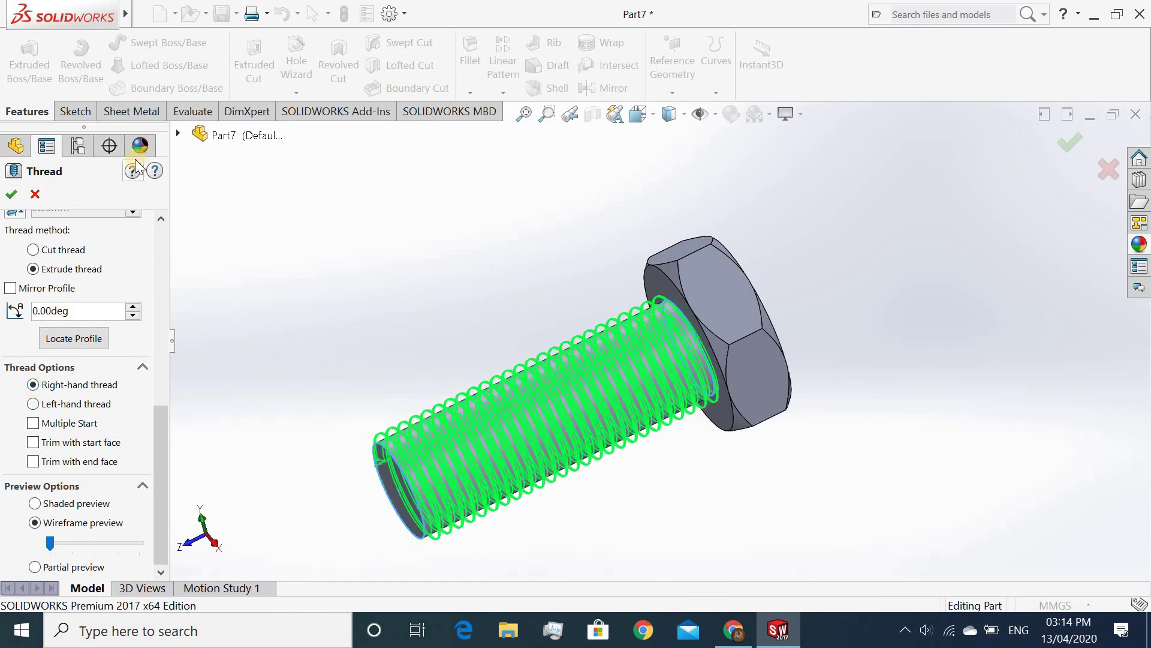
{"action": "scroll", "coordinate": [163, 228], "scroll_direction": "up", "scroll_amount": 5}
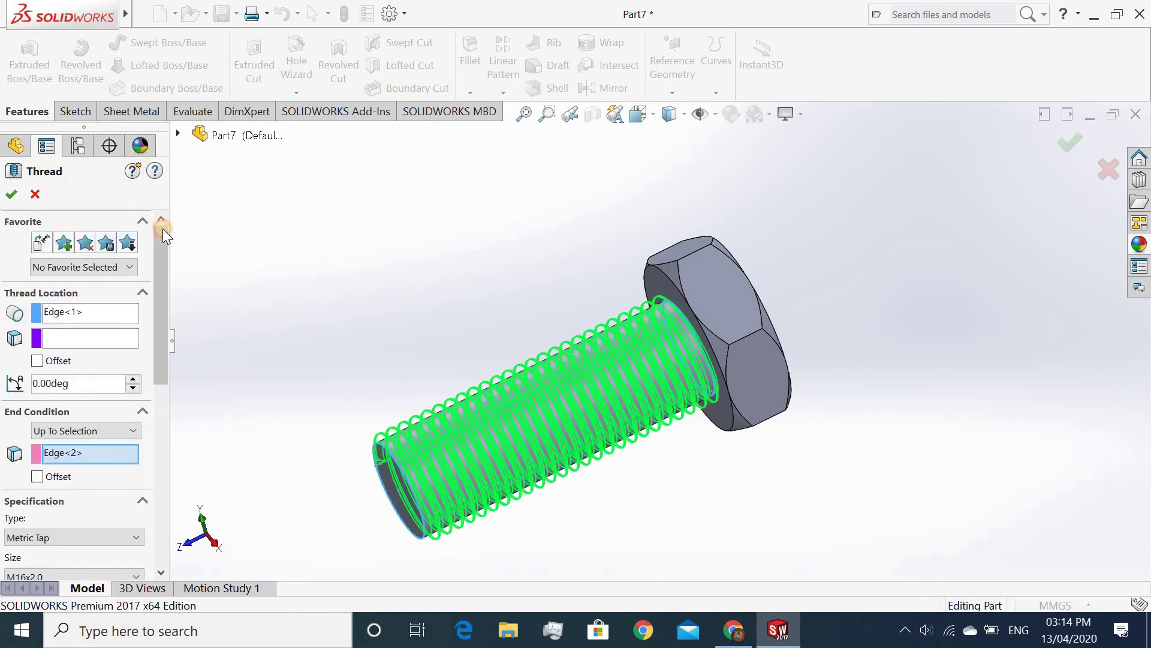
{"action": "left_click", "coordinate": [9, 195]}
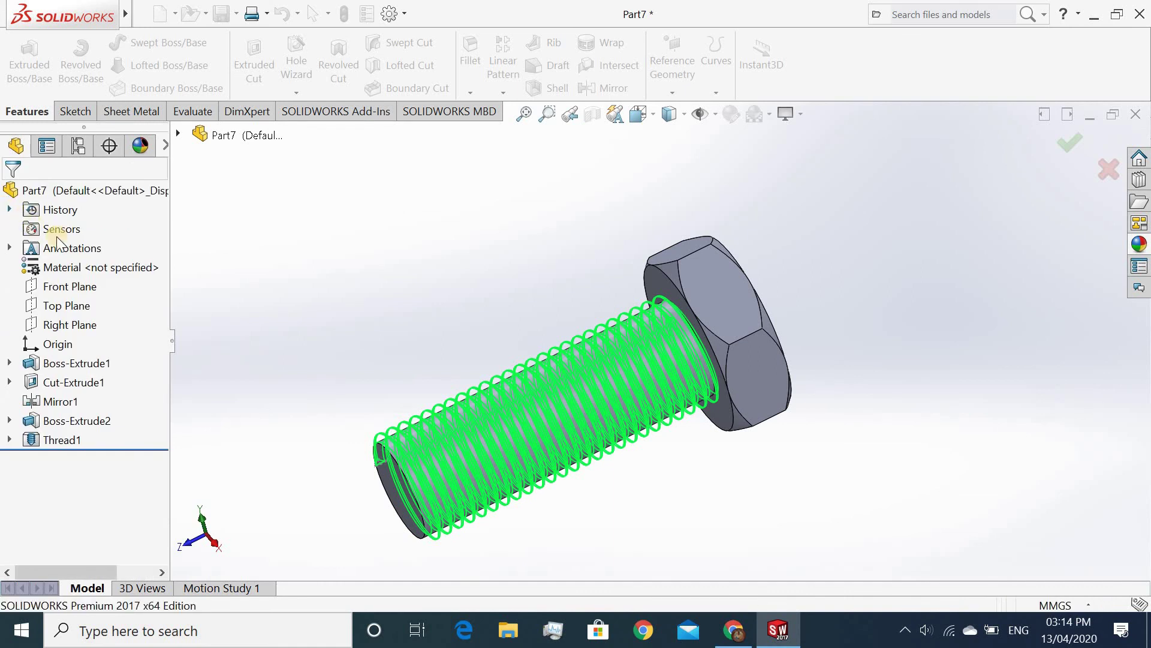
- Apply the Painted > aluminum powdercoat appearance to the bolt and set the view to Isometric
{"action": "scroll", "coordinate": [635, 440], "scroll_direction": "down", "scroll_amount": 2}
{"action": "scroll", "coordinate": [659, 449], "scroll_direction": "up", "scroll_amount": 2}
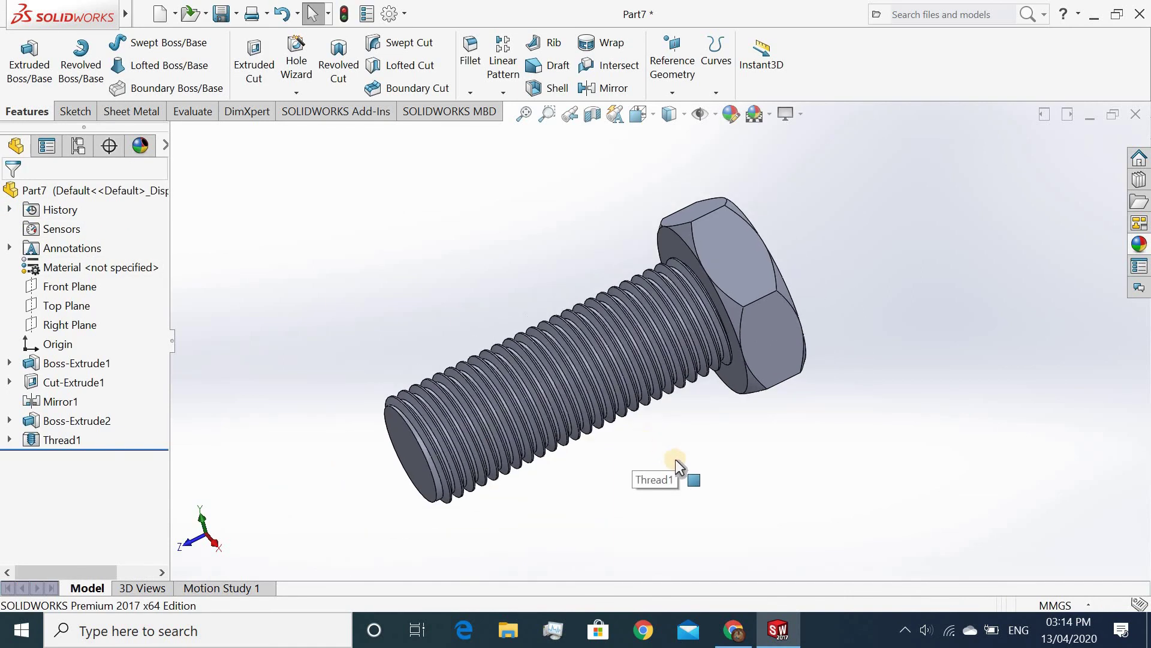
{"action": "left_click", "coordinate": [1139, 244]}
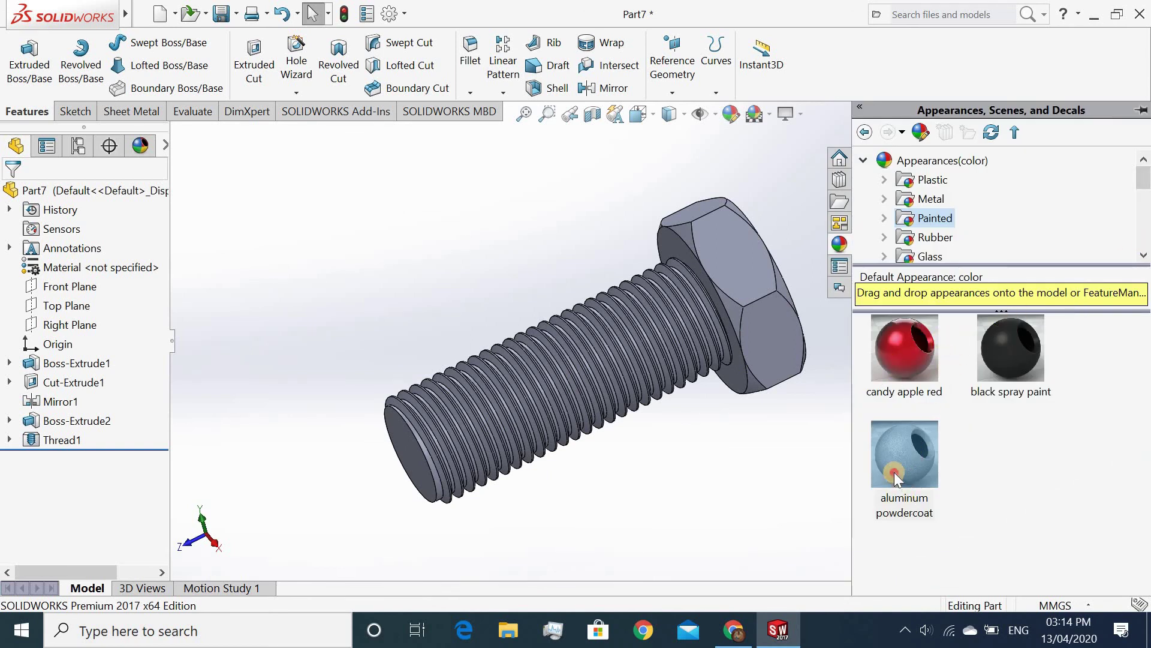
{"action": "left_click_drag", "start_coordinate": [895, 474], "coordinate": [689, 240]}
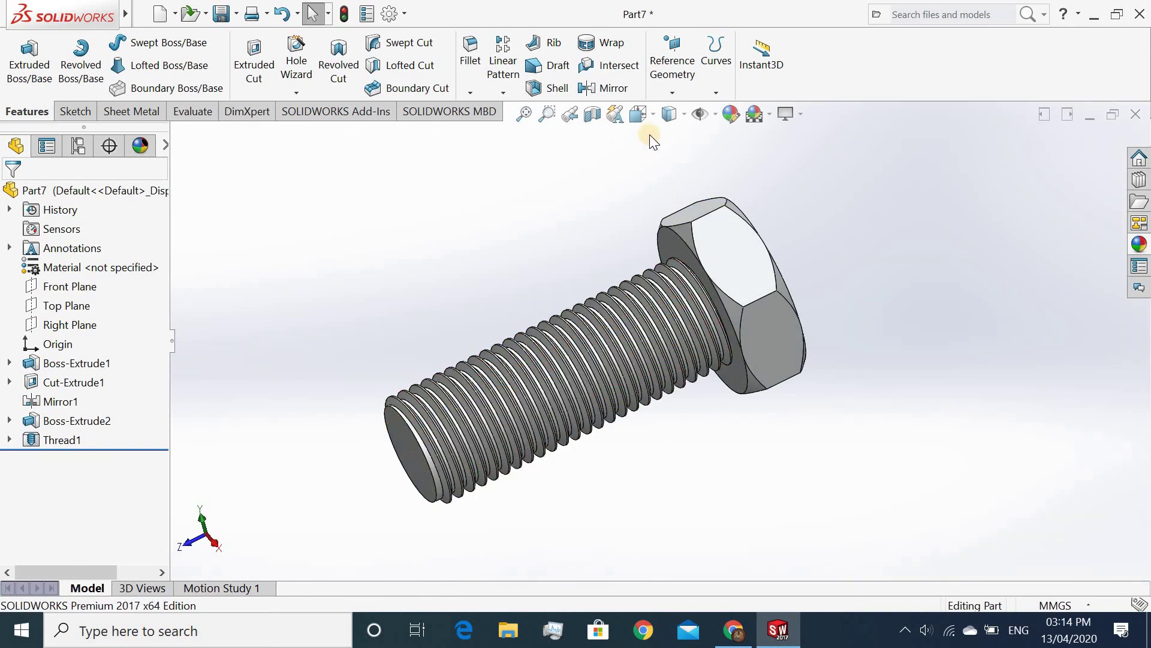
{"action": "left_click", "coordinate": [650, 117]}
{"action": "left_click", "coordinate": [735, 162]}
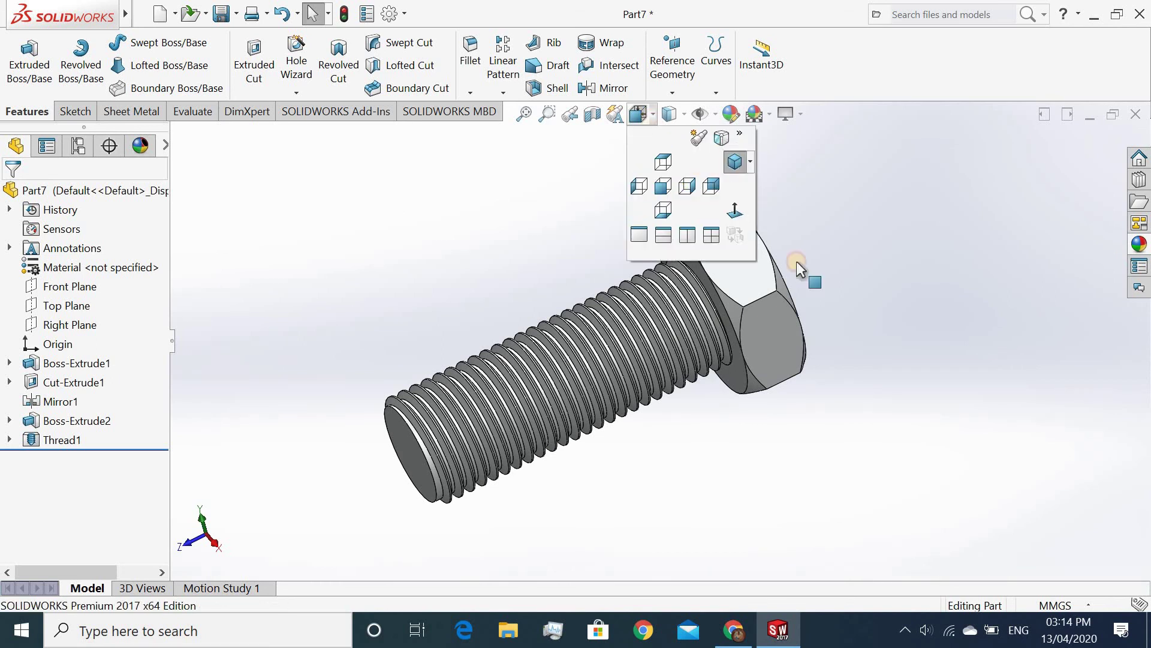